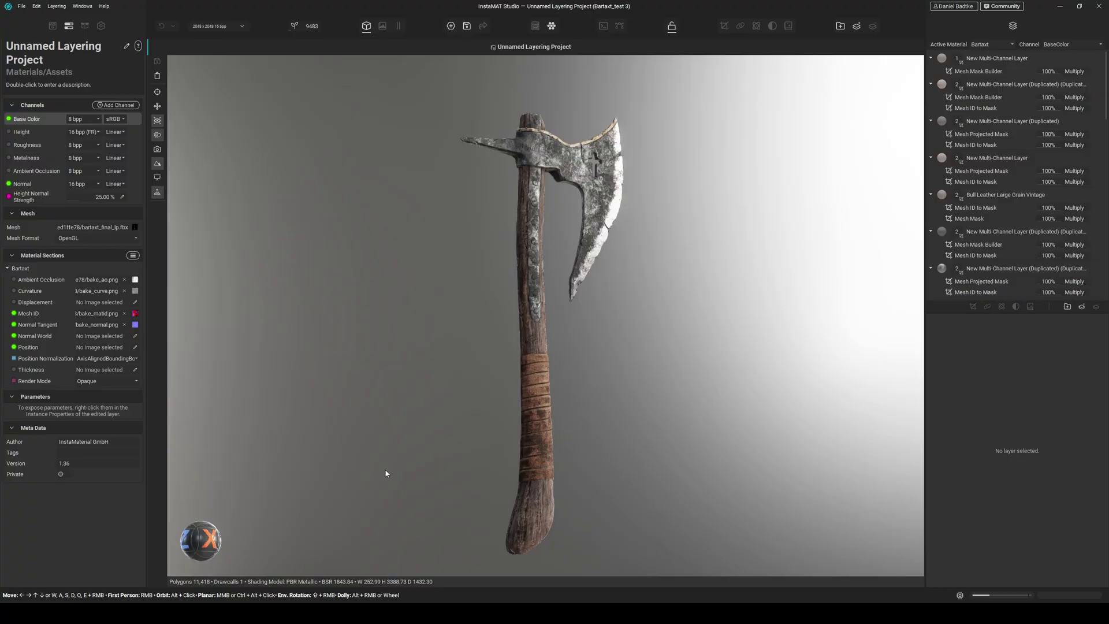
# Narrow the viewport camera's Field Of View from 40 to 10 and orbit around the axe
pyautogui.click(101, 26)
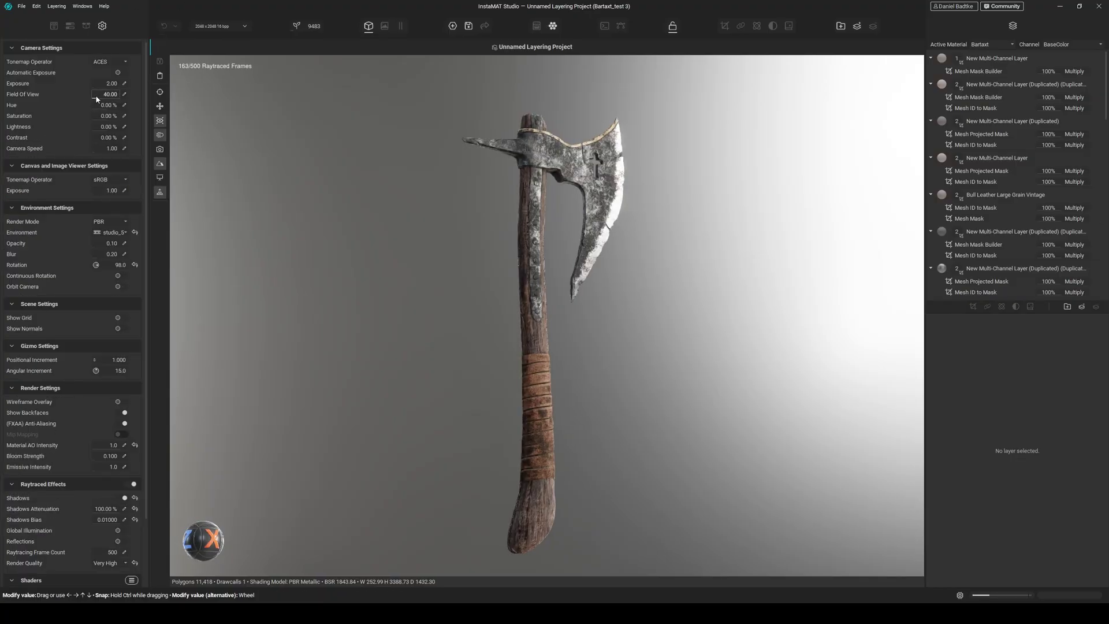
pyautogui.moveTo(95, 95); pyautogui.dragTo(91, 95)
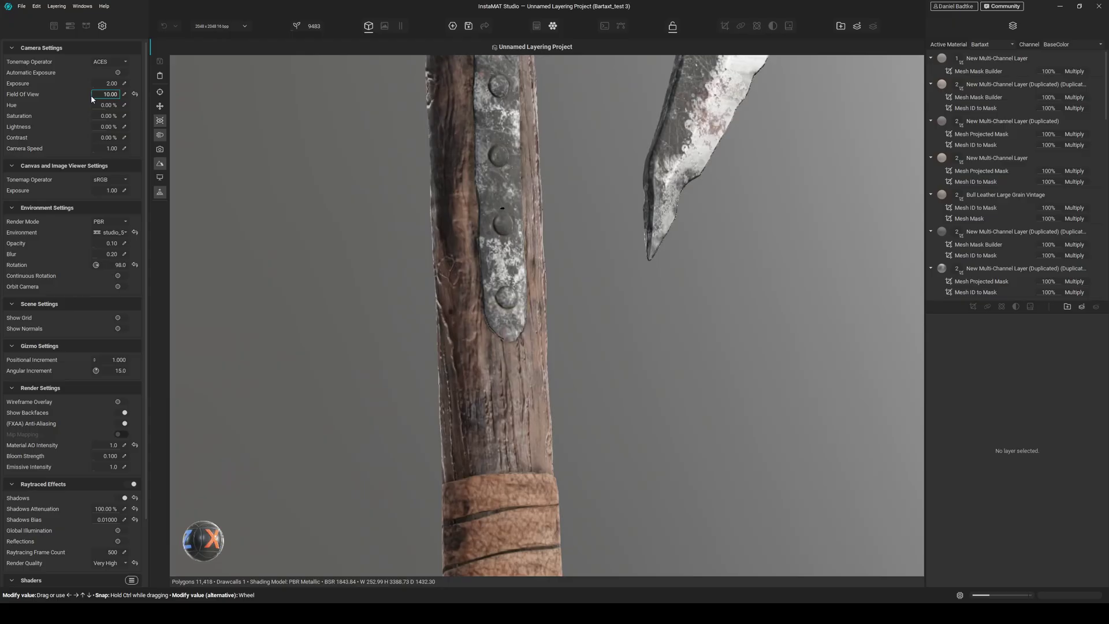
pyautogui.scroll(-10, 447, 180)
pyautogui.keyDown('alt'); pyautogui.moveTo(447, 181); pyautogui.dragTo(686, 233); pyautogui.keyUp('alt')
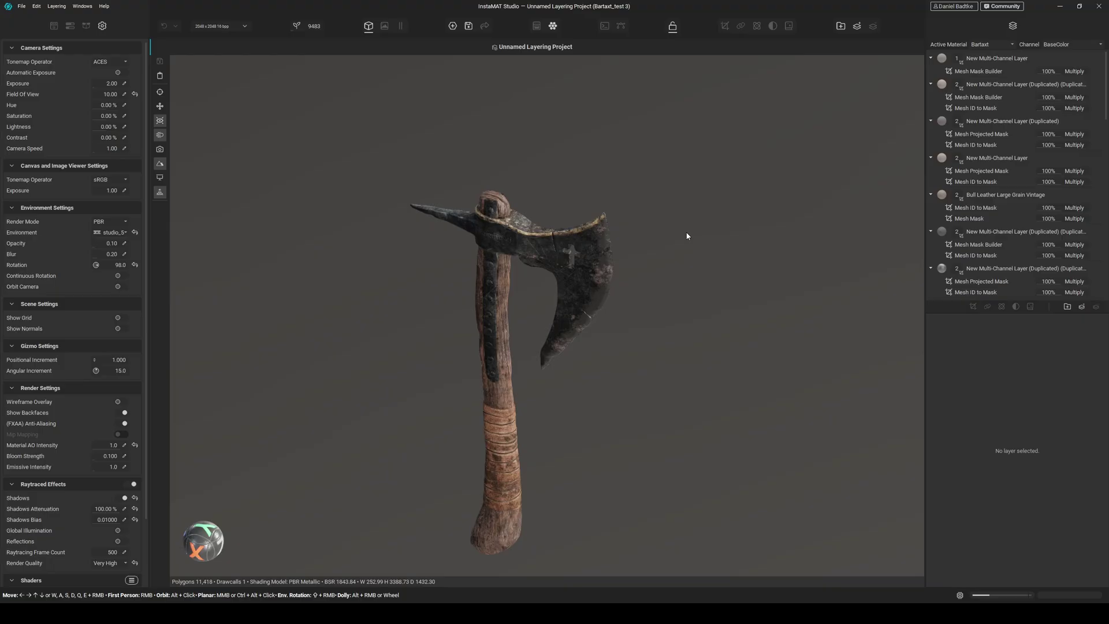
# Open The InstaMAT Crate template as a new Asset Texturing project and bring up its camera settings
pyautogui.click(453, 26)
pyautogui.click(386, 207)
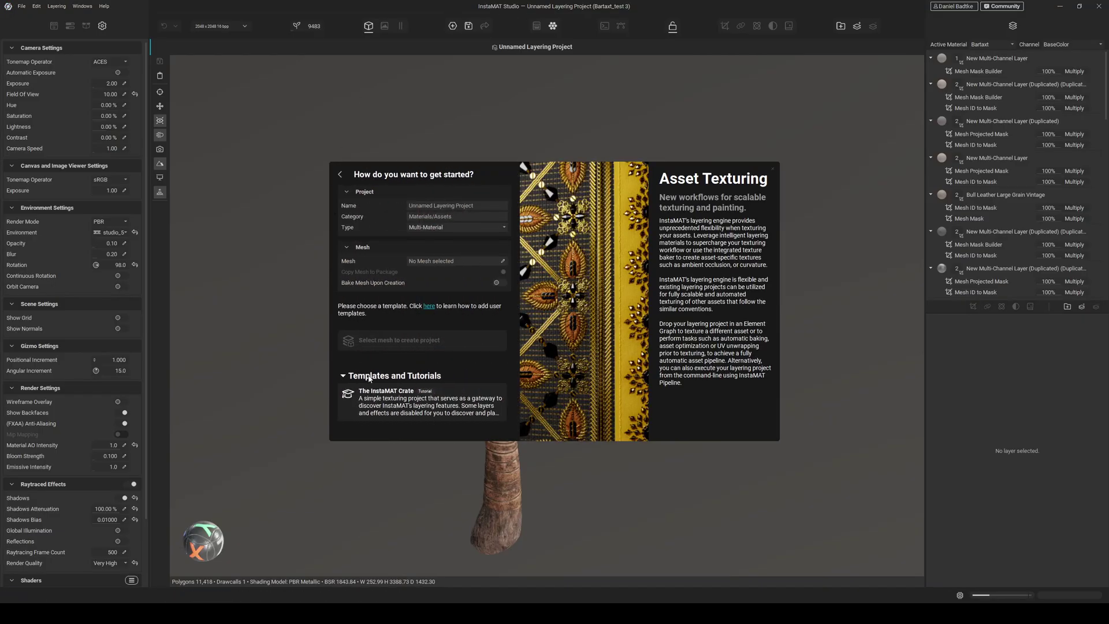
pyautogui.click(391, 399)
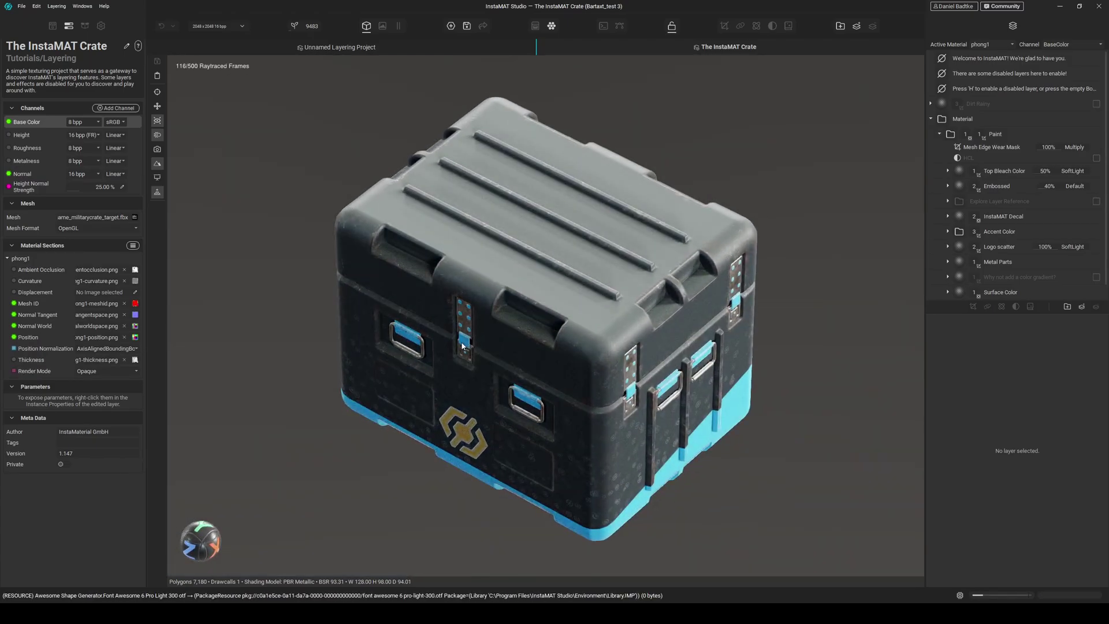
pyautogui.moveTo(462, 345); pyautogui.dragTo(470, 372)
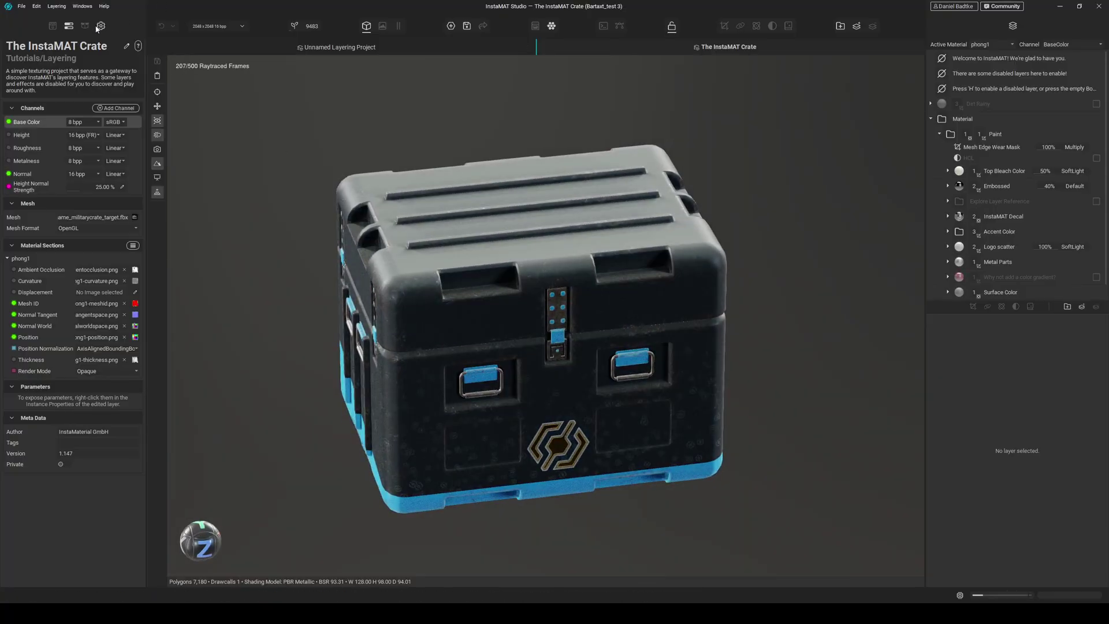
pyautogui.click(101, 26)
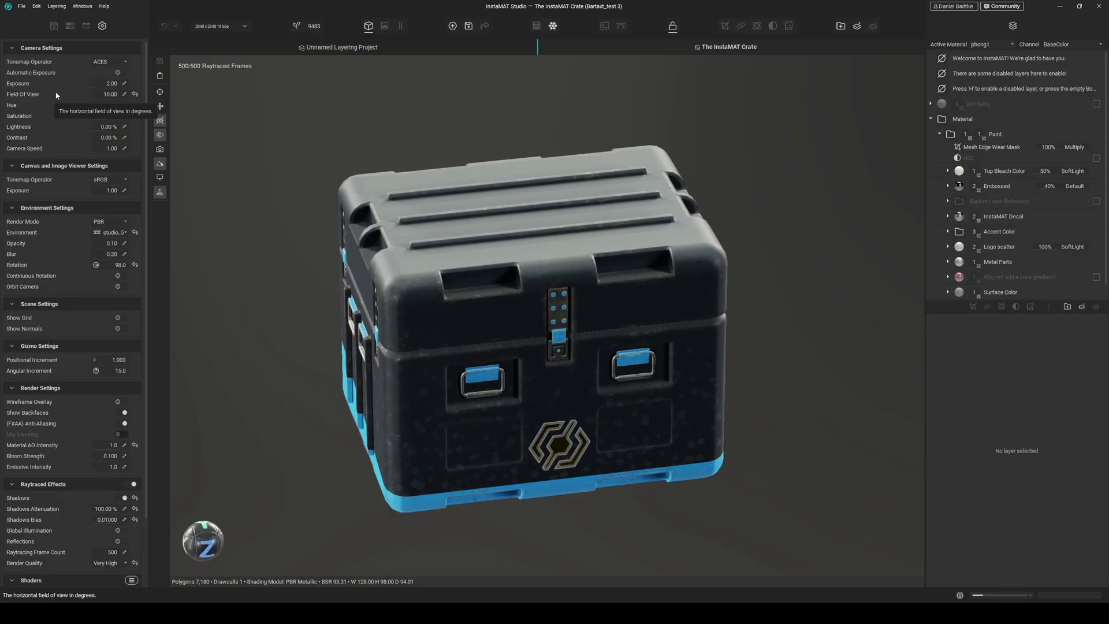
# Reset the camera Field Of View back to 40
pyautogui.click(135, 94)
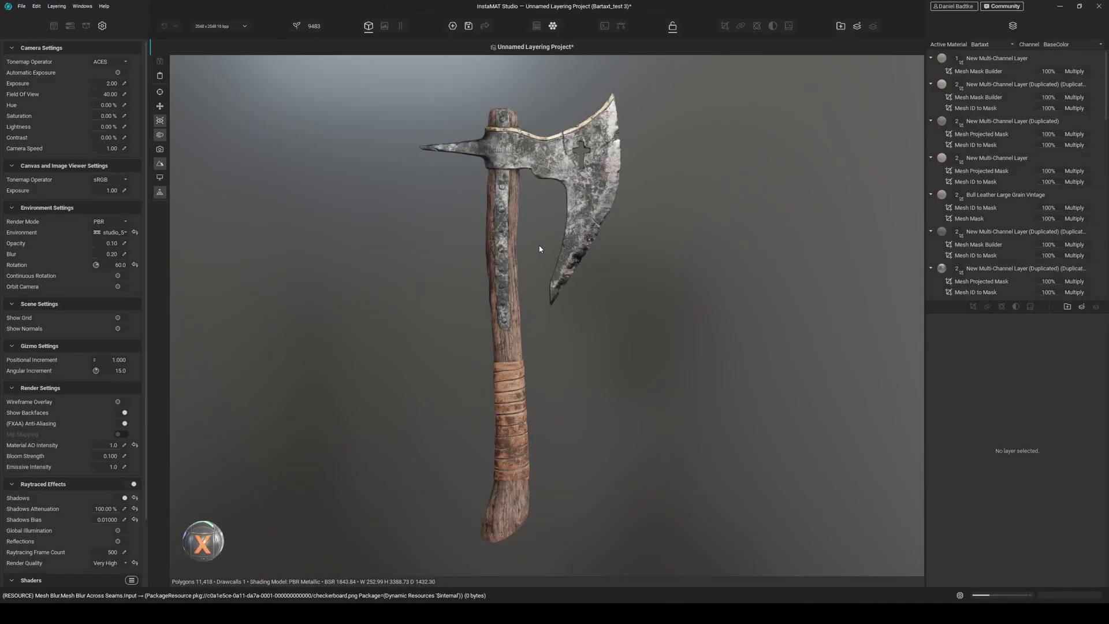
# Add a Mesh Select Bake Data layer to the stack from the library search 'mesh select'
pyautogui.click(55, 25)
pyautogui.click(55, 43)
pyautogui.write('me')
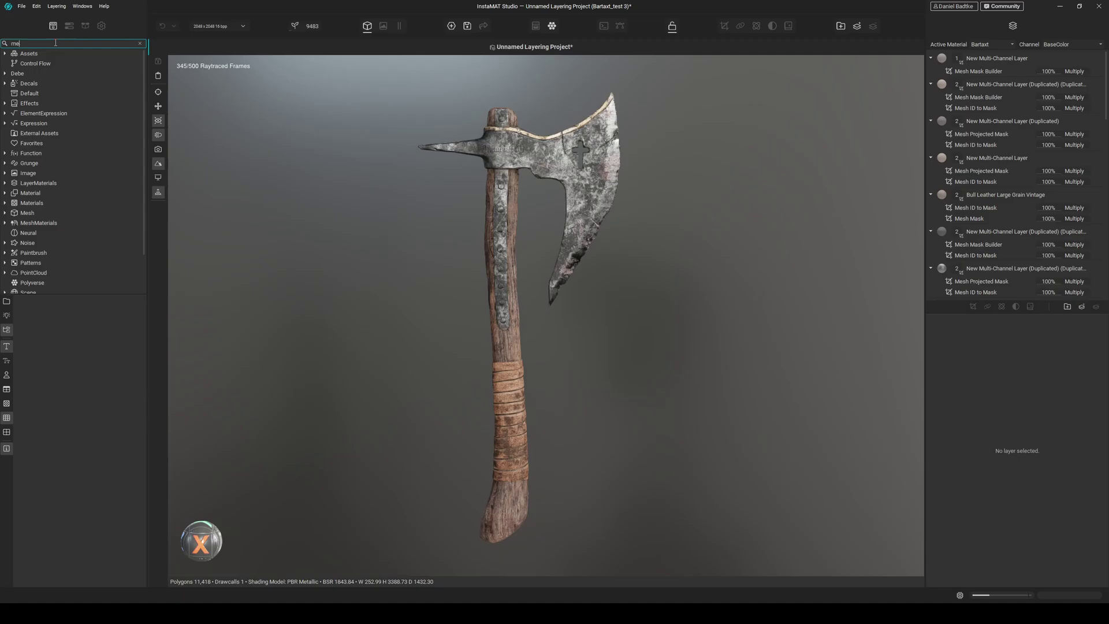
pyautogui.write('sh select')
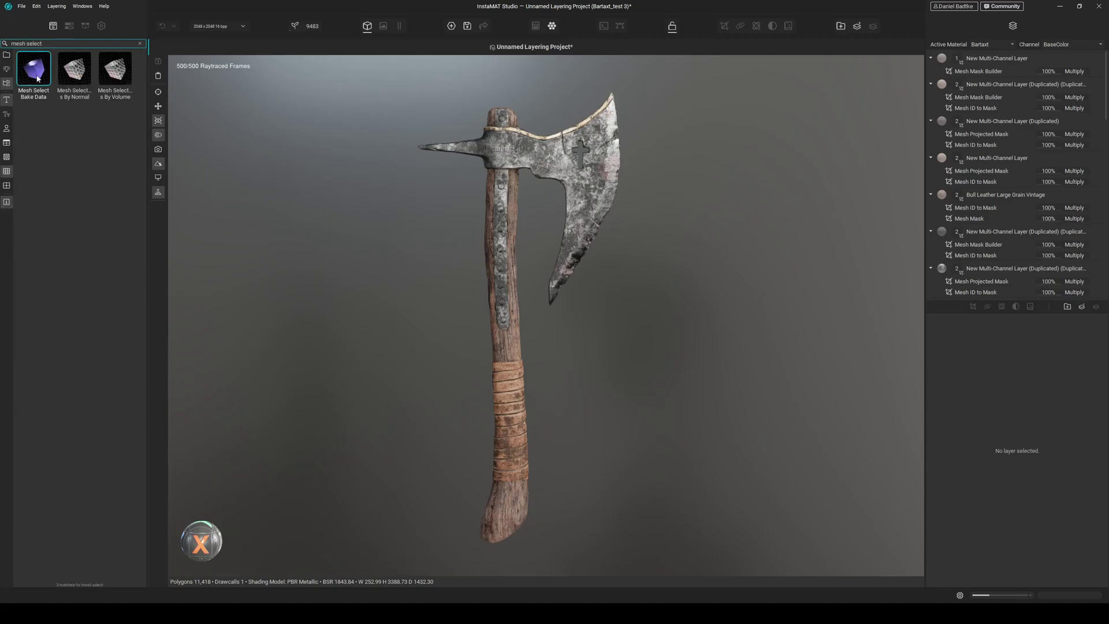
pyautogui.moveTo(37, 78); pyautogui.dragTo(974, 58)
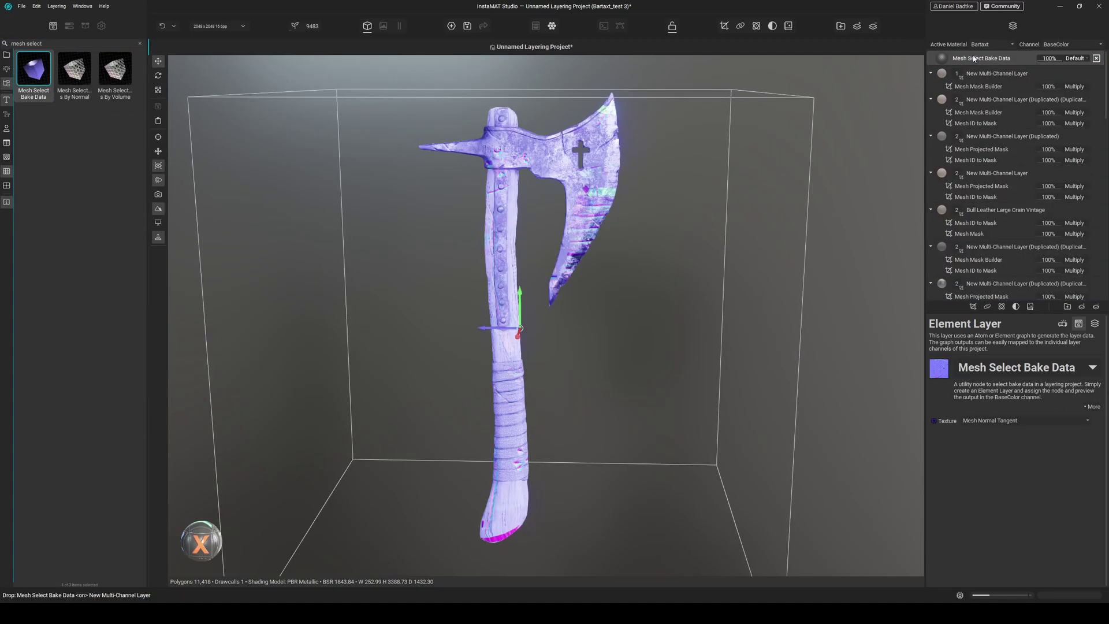
pyautogui.click(1064, 324)
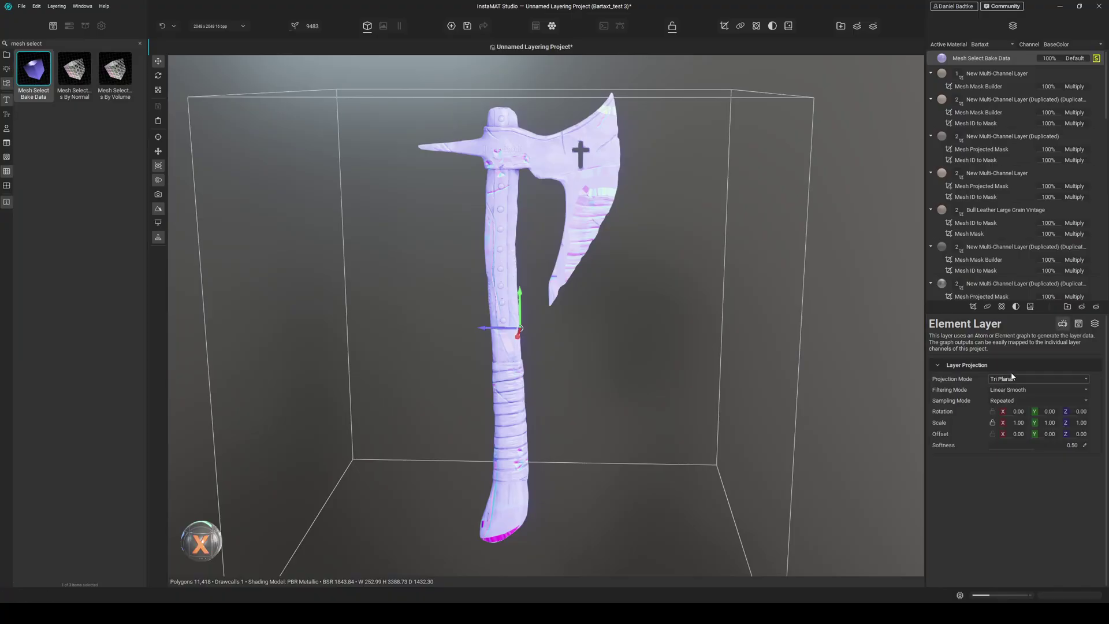
pyautogui.scroll(1, 1011, 378)
pyautogui.click(1079, 325)
pyautogui.scroll(3, 564, 203)
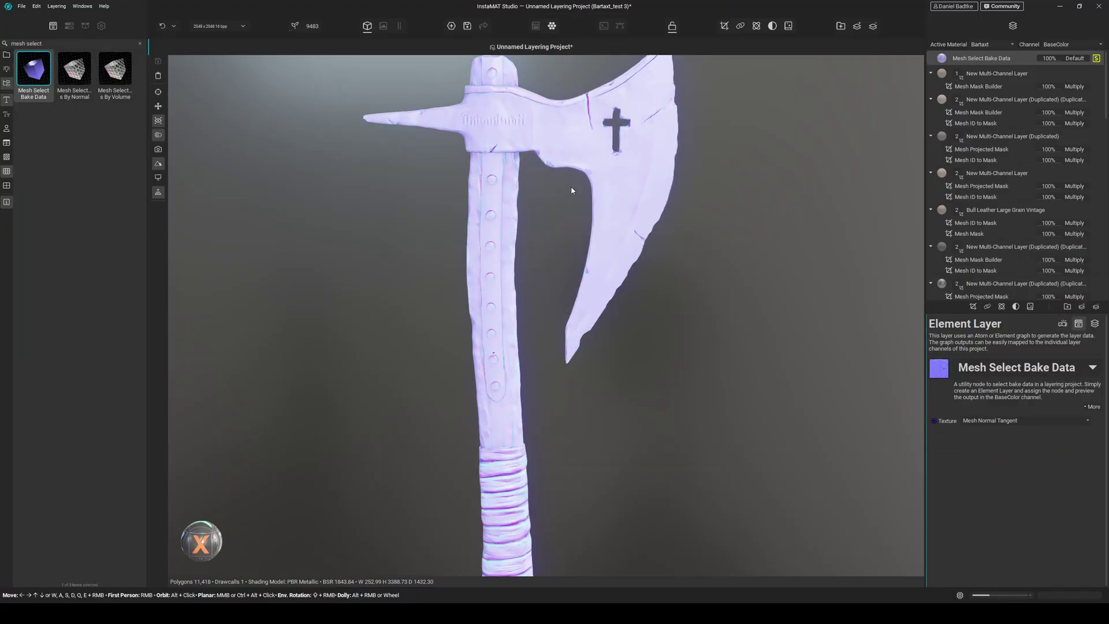
# Display the Mesh ID, Mesh Curvature and Mesh Ambient Occlusion bakes, then delete the layer
pyautogui.click(998, 422)
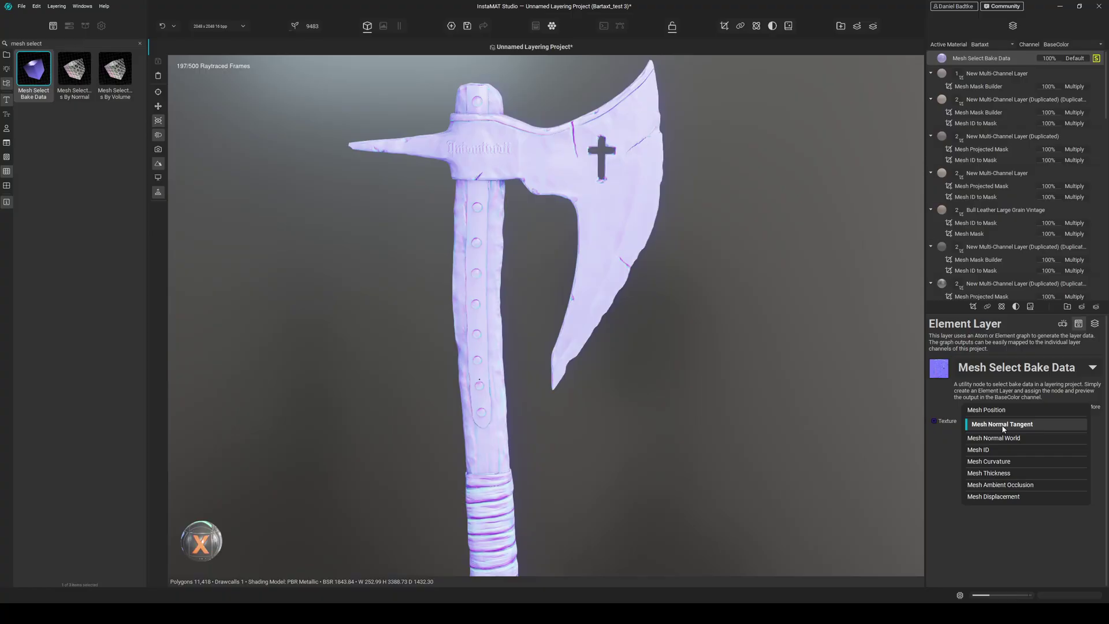
pyautogui.click(988, 450)
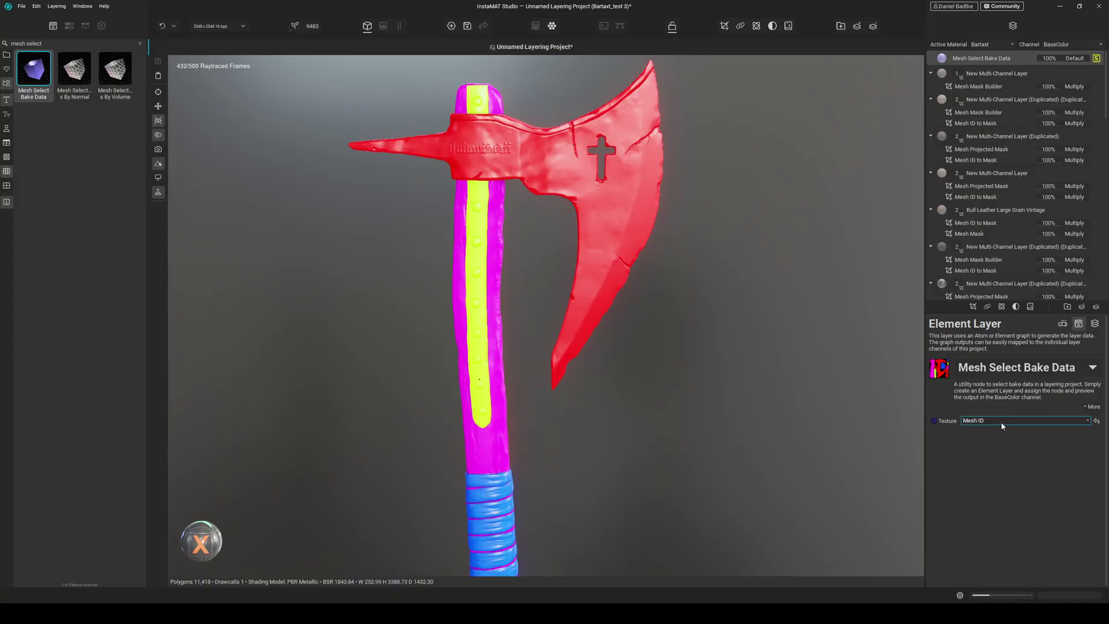
pyautogui.click(1003, 426)
pyautogui.click(1000, 439)
pyautogui.click(995, 422)
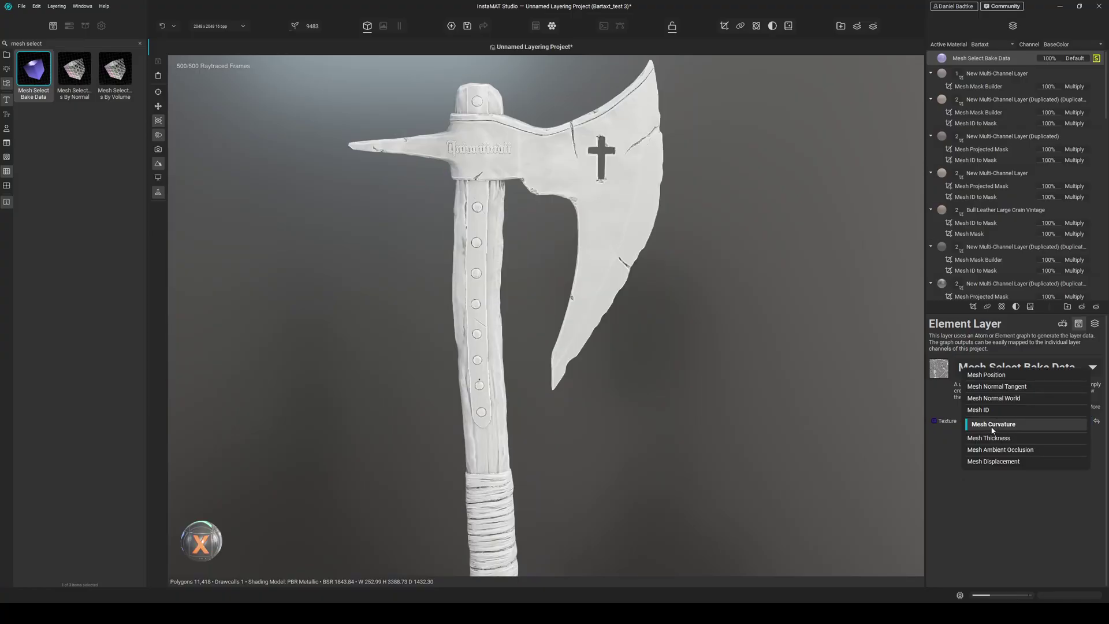
pyautogui.click(1000, 450)
pyautogui.keyDown('alt'); pyautogui.moveTo(694, 329); pyautogui.dragTo(607, 330); pyautogui.keyUp('alt')
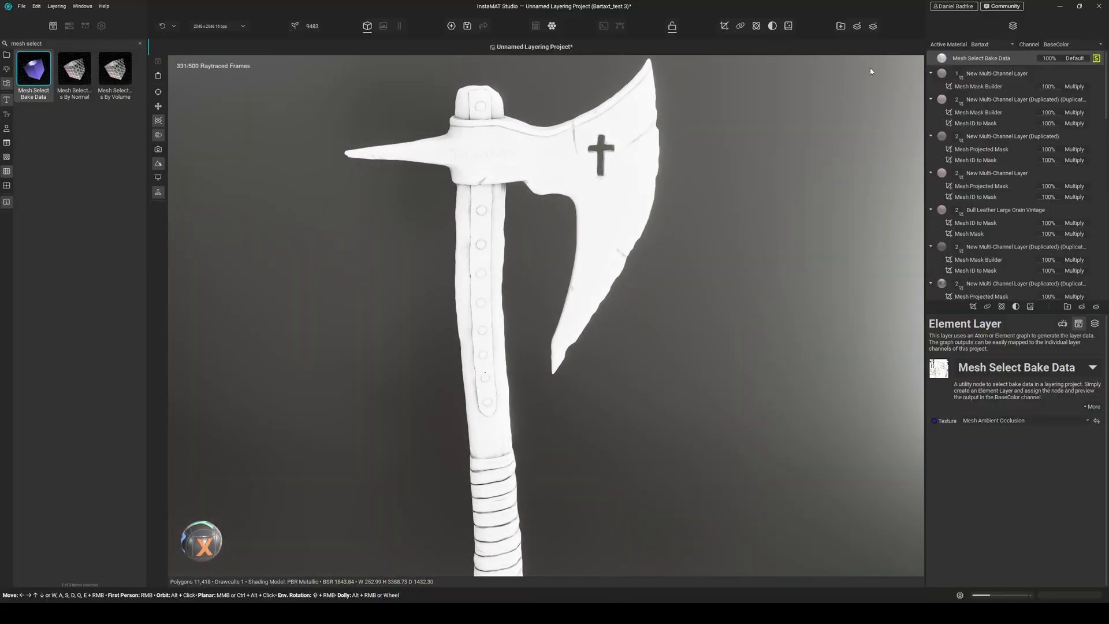
pyautogui.press('Delete')
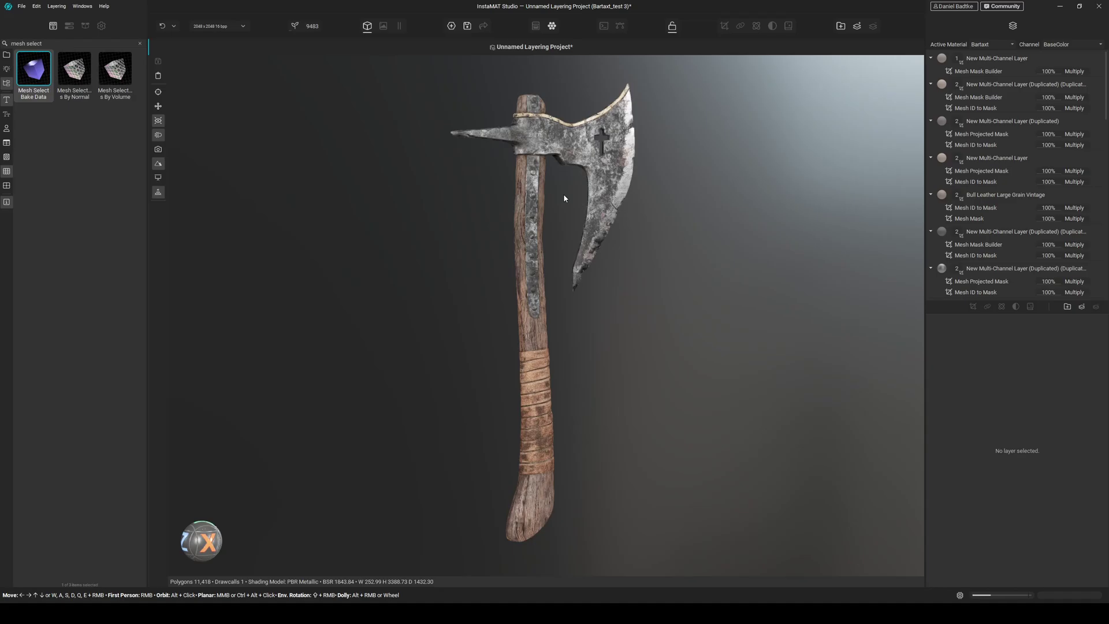
# Split the viewport to place an empty 2D image viewer beside the 3D axe
pyautogui.click(384, 26)
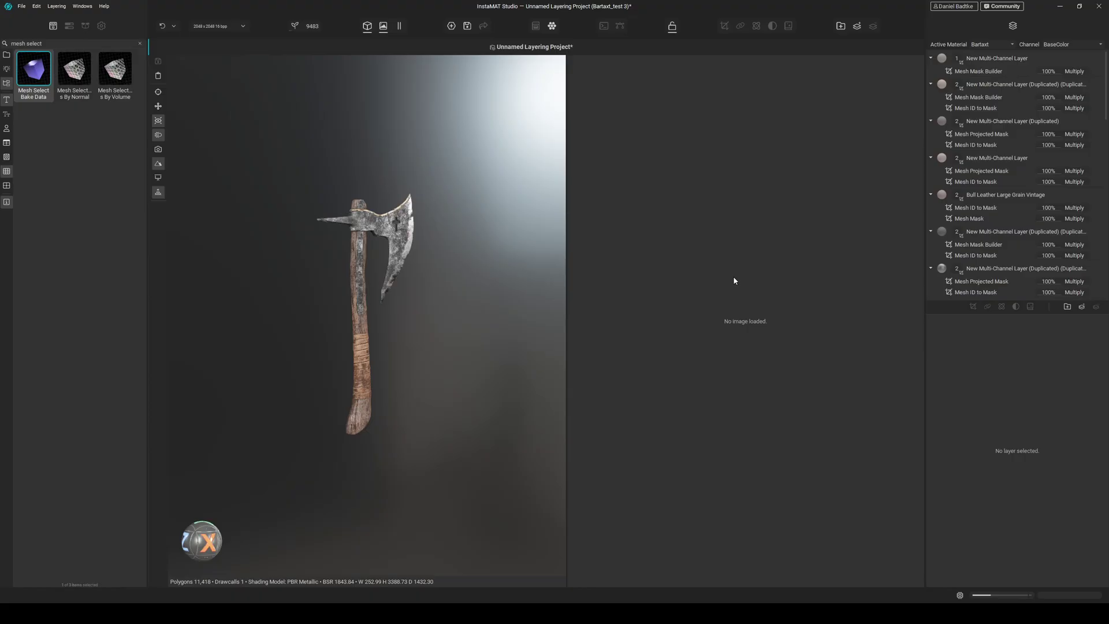
# Show the top layer's composite output for the current channel in the 2D viewer
pyautogui.rightClick(986, 59)
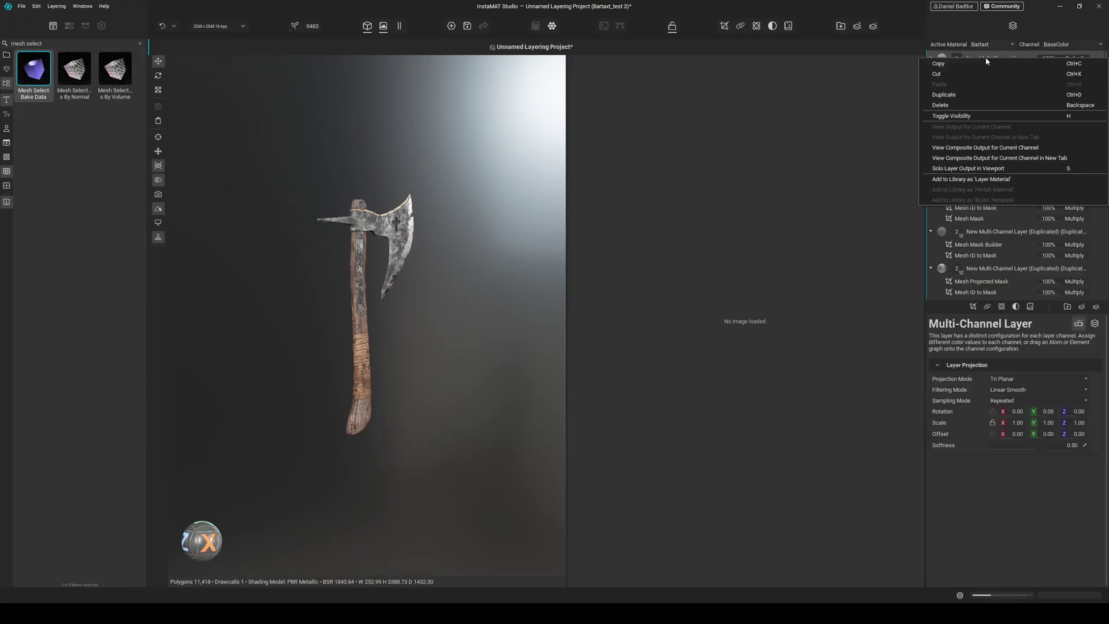
pyautogui.click(994, 149)
pyautogui.scroll(-3, 764, 270)
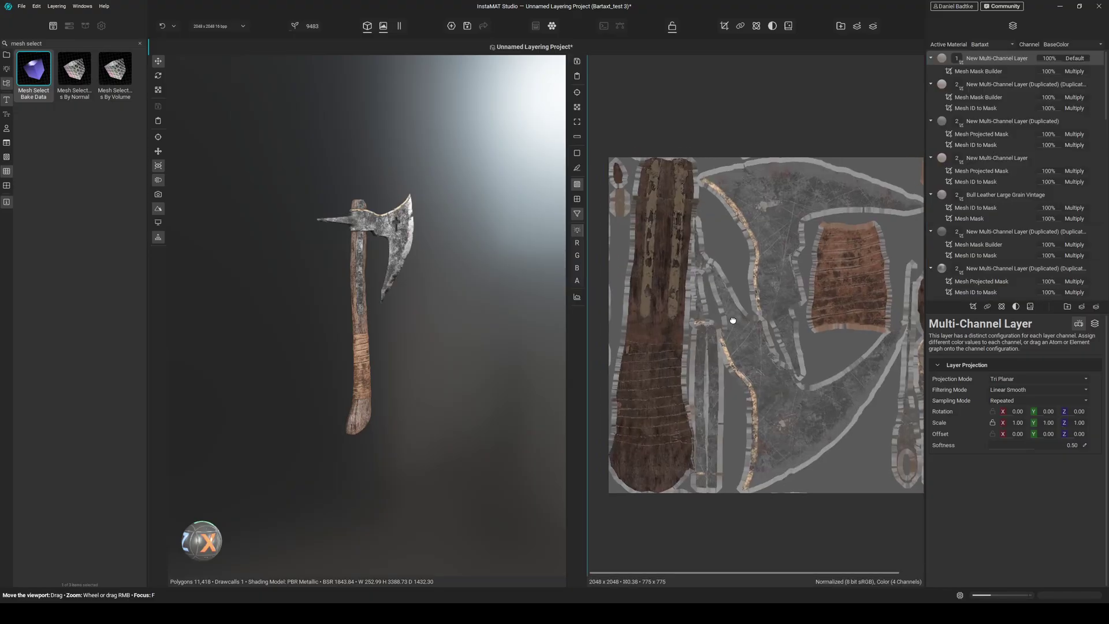
pyautogui.scroll(2, 764, 271)
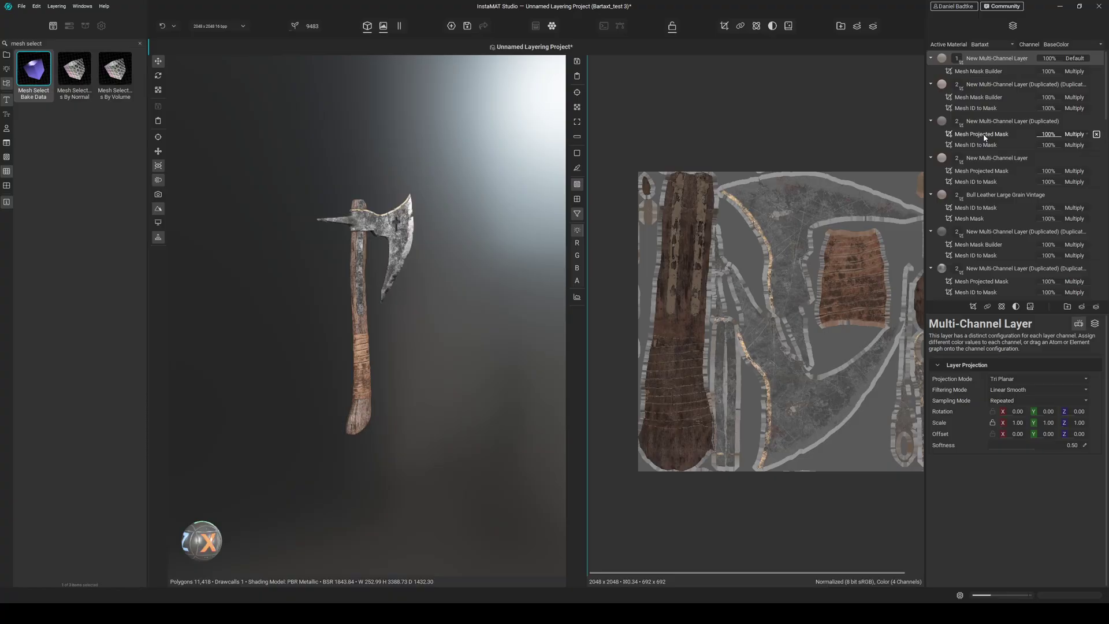
pyautogui.scroll(-8, 989, 96)
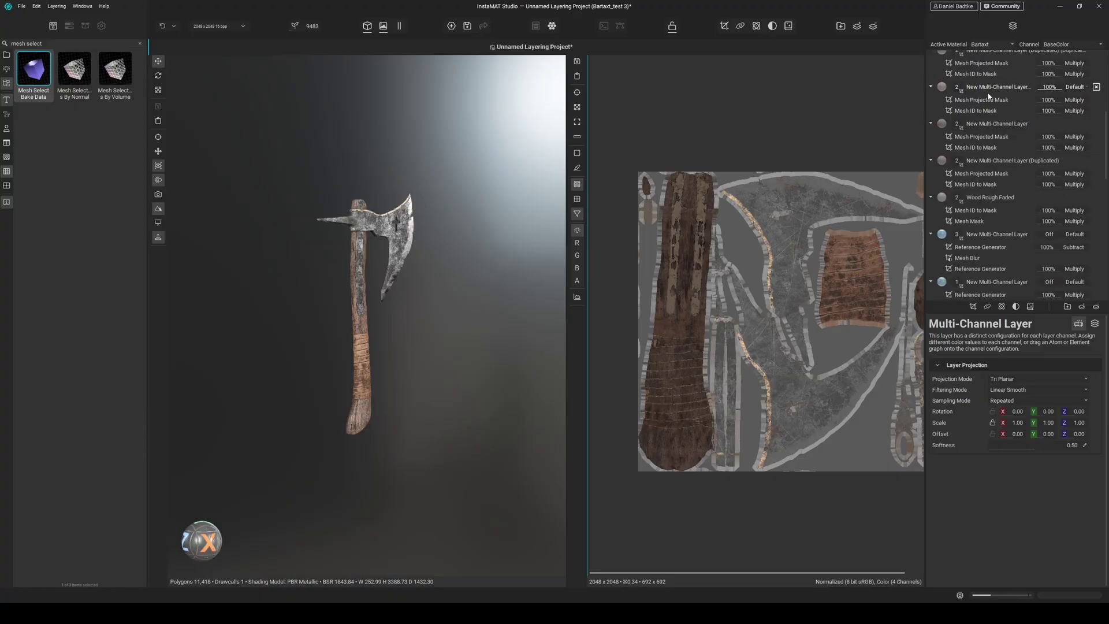
pyautogui.scroll(8, 982, 98)
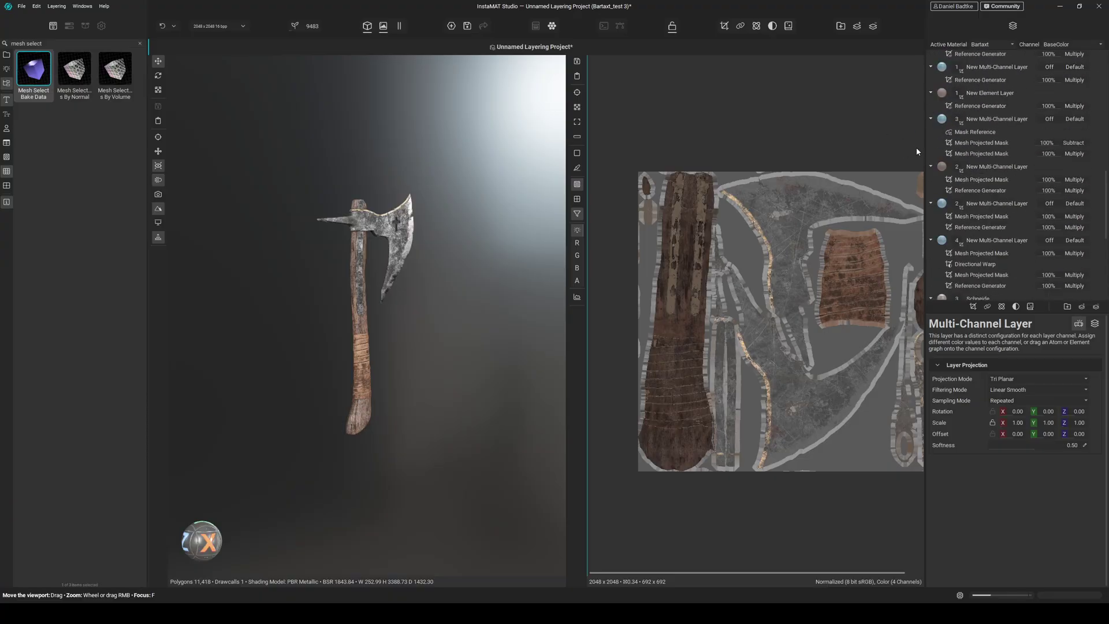
# Load lower layers' composite outputs, including the wood strip, into the 2D viewer
pyautogui.rightClick(992, 168)
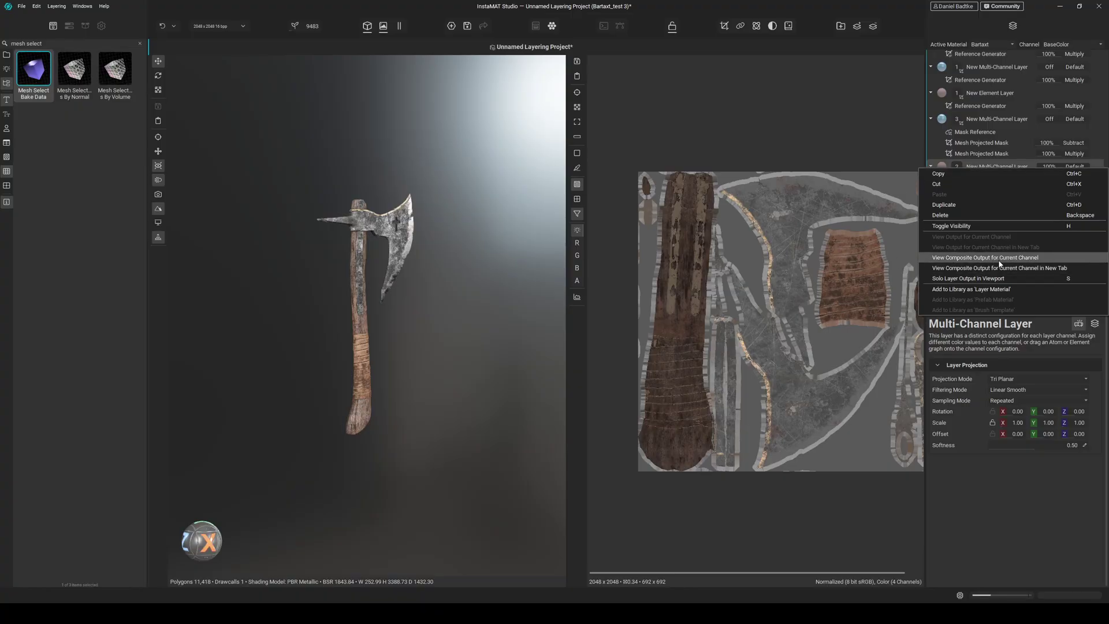
pyautogui.click(1019, 260)
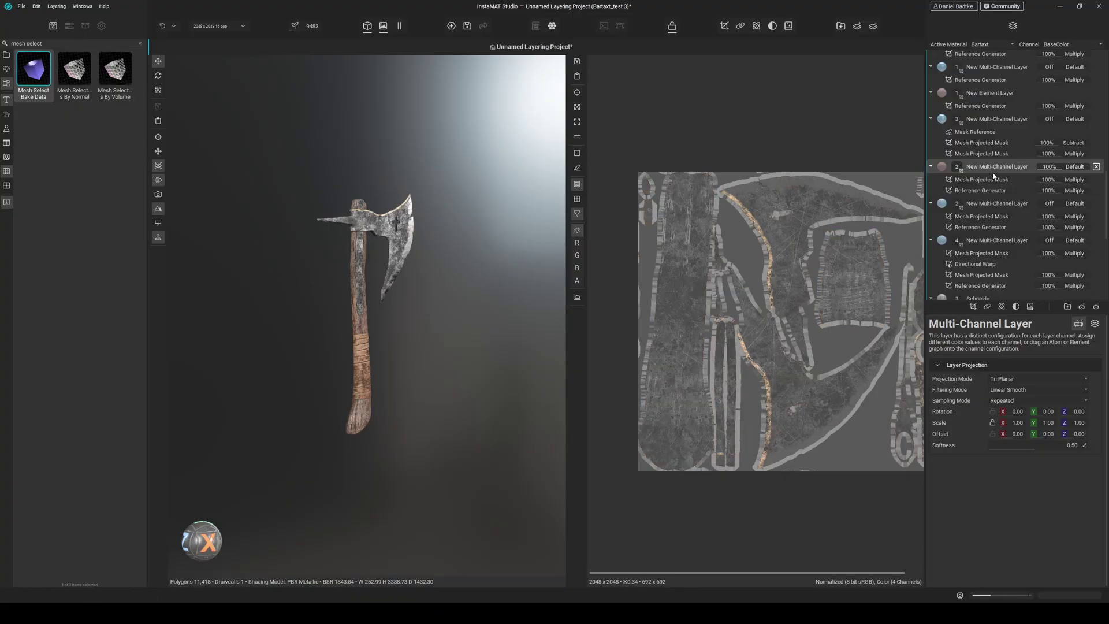
pyautogui.scroll(-4, 989, 173)
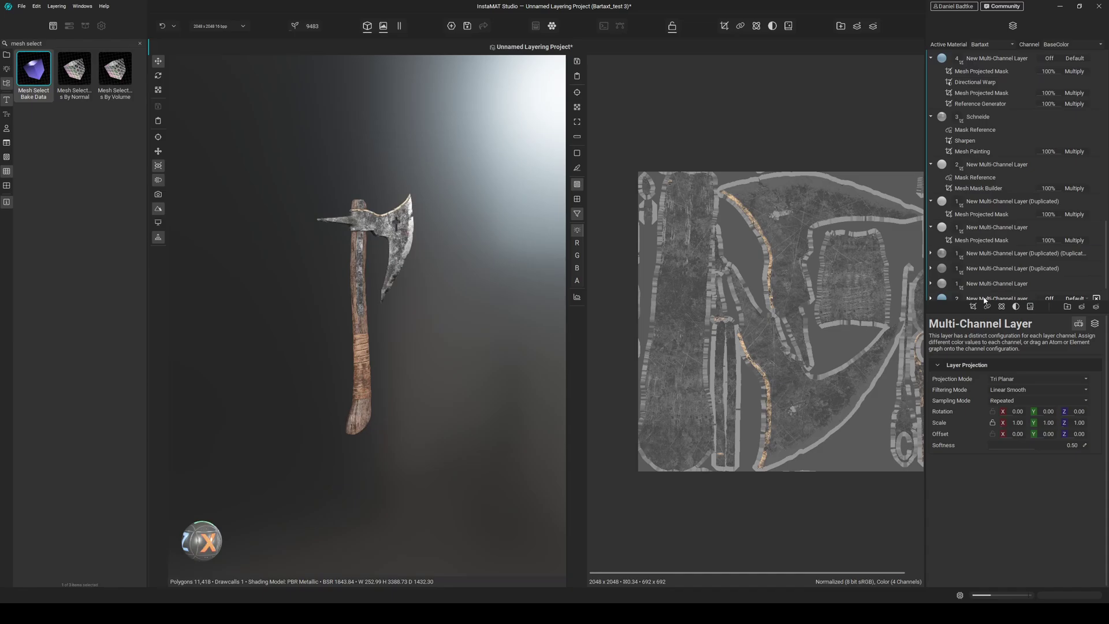
pyautogui.scroll(5, 996, 237)
pyautogui.rightClick(994, 128)
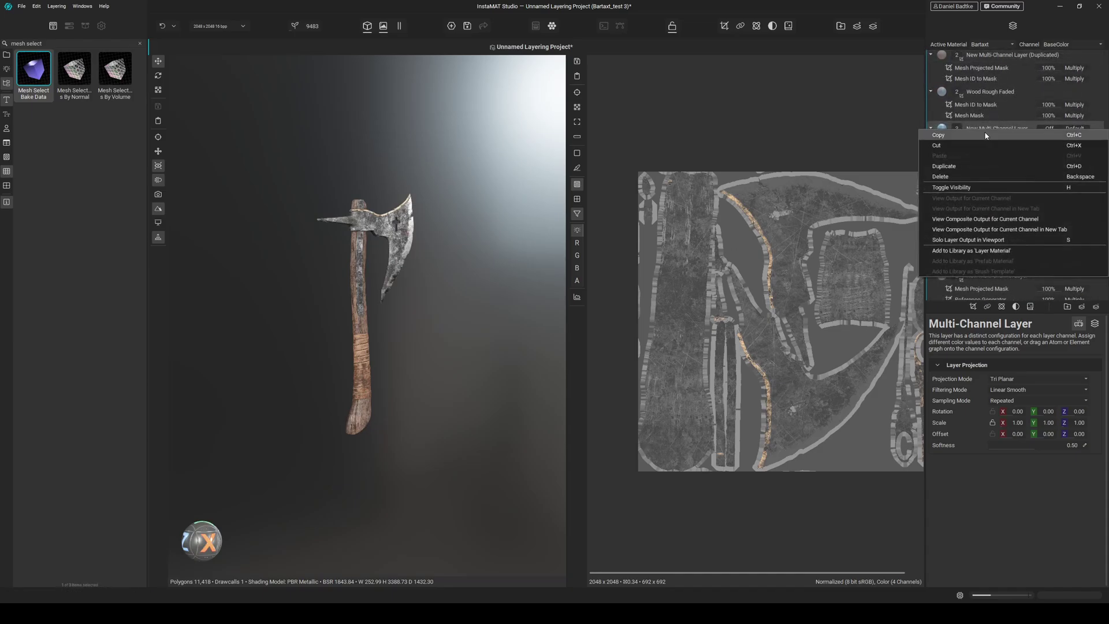
pyautogui.click(988, 218)
pyautogui.scroll(6, 988, 215)
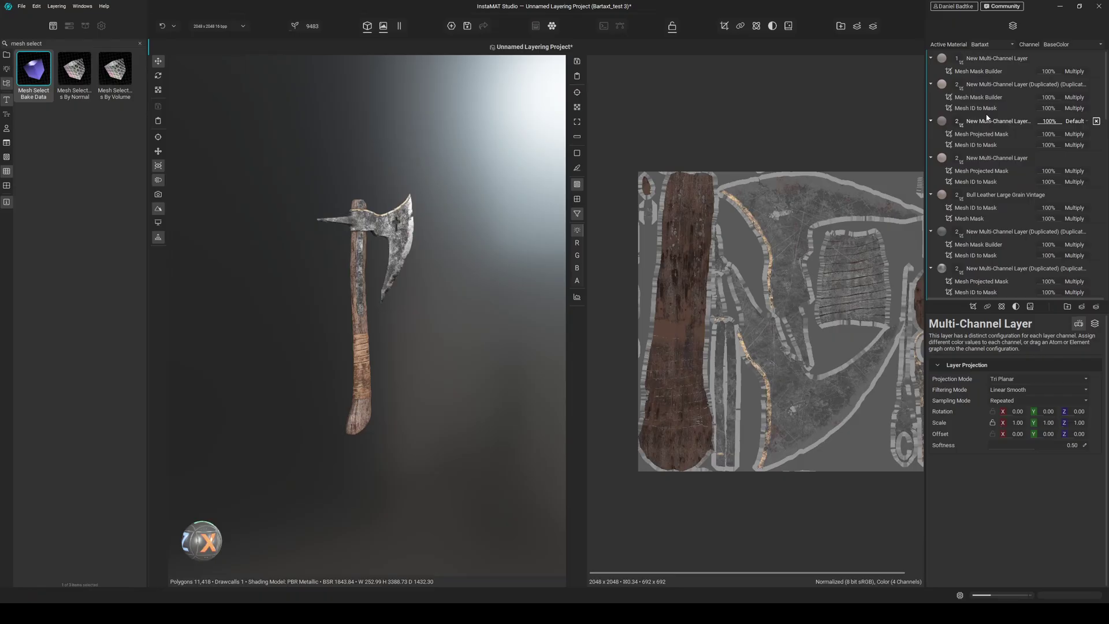
pyautogui.click(980, 121)
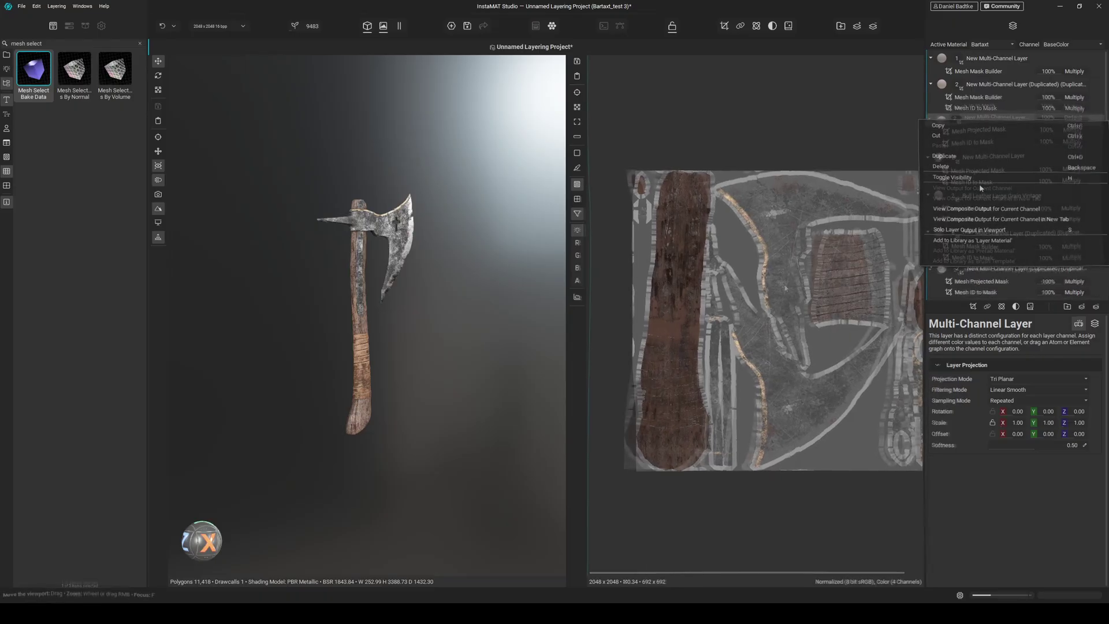
# Close the 2D texture viewer, returning to the full-width 3D viewport
pyautogui.click(383, 27)
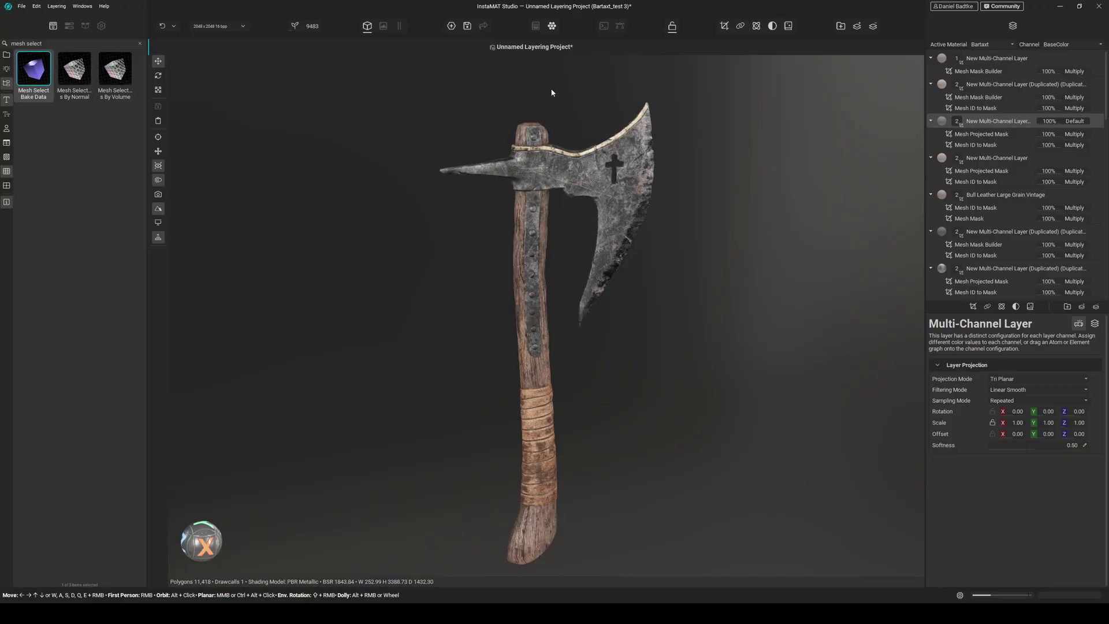
# Create an empty Element Graph and drop Unnamed Layering Project from the Package explorer onto it
pyautogui.click(457, 26)
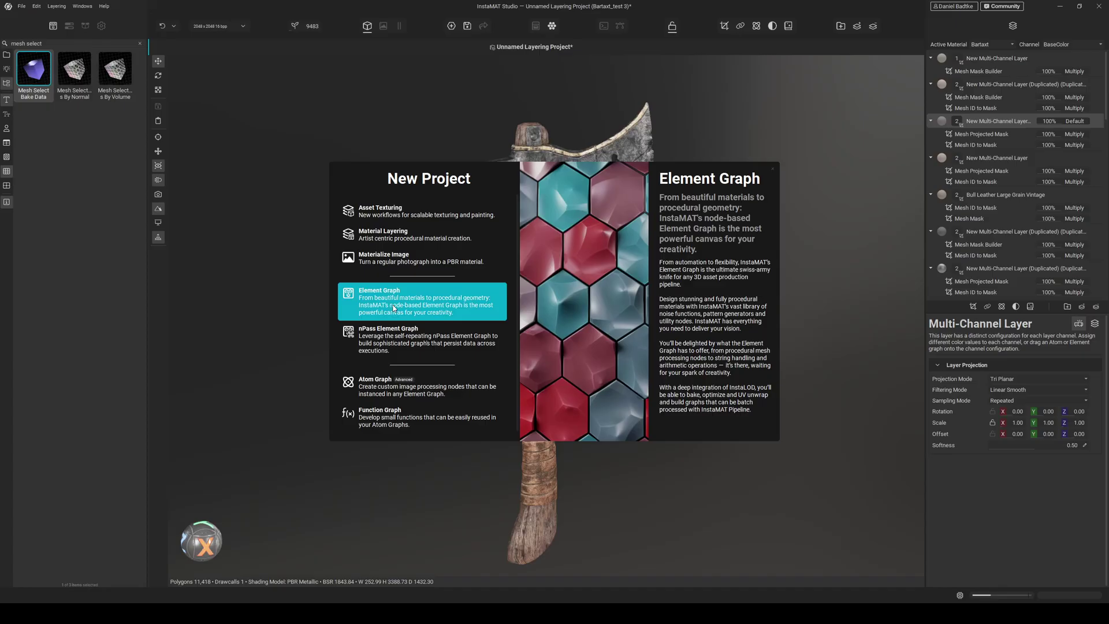
pyautogui.click(418, 306)
pyautogui.click(426, 217)
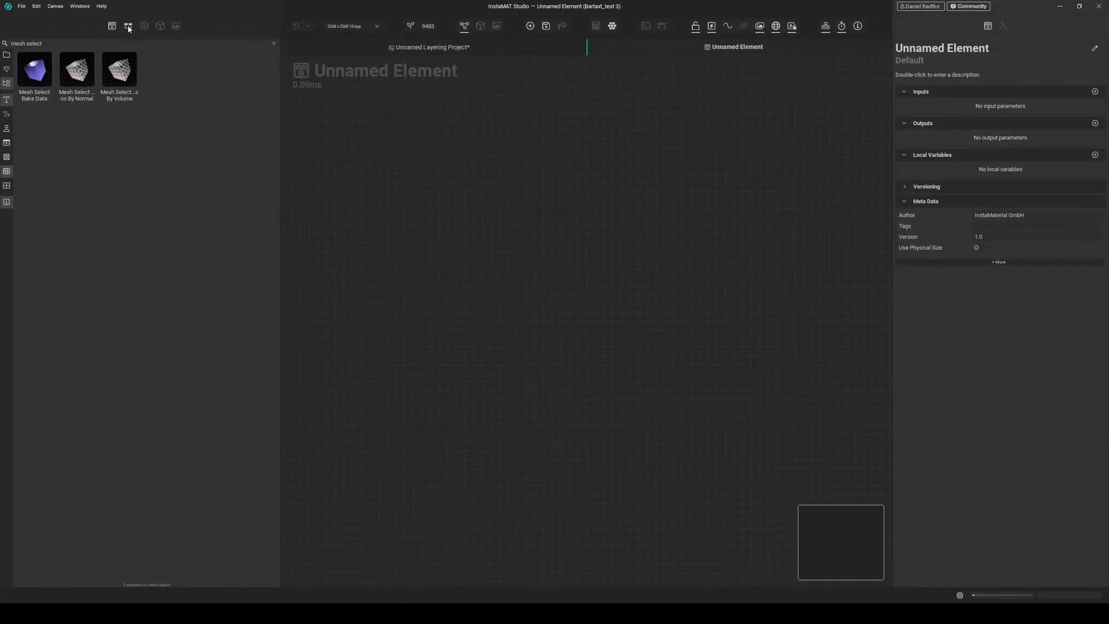
pyautogui.click(129, 26)
pyautogui.moveTo(50, 106); pyautogui.dragTo(411, 205)
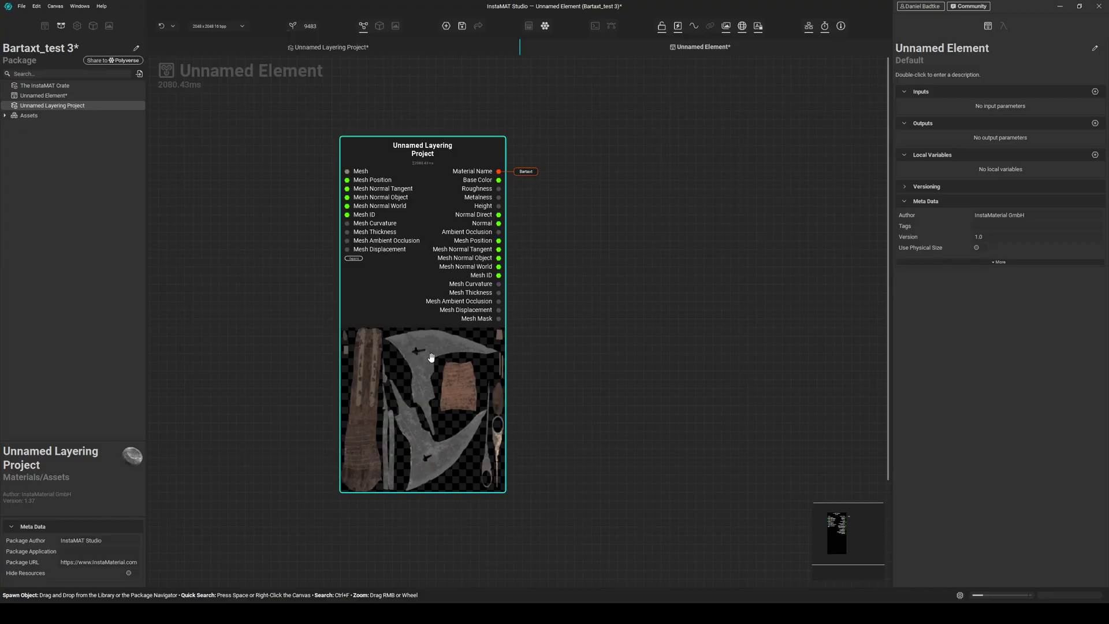
# Select the layering node, enlarge the 2D preview, and preview its grayscale maps ending on Mesh Curvature
pyautogui.click(429, 356)
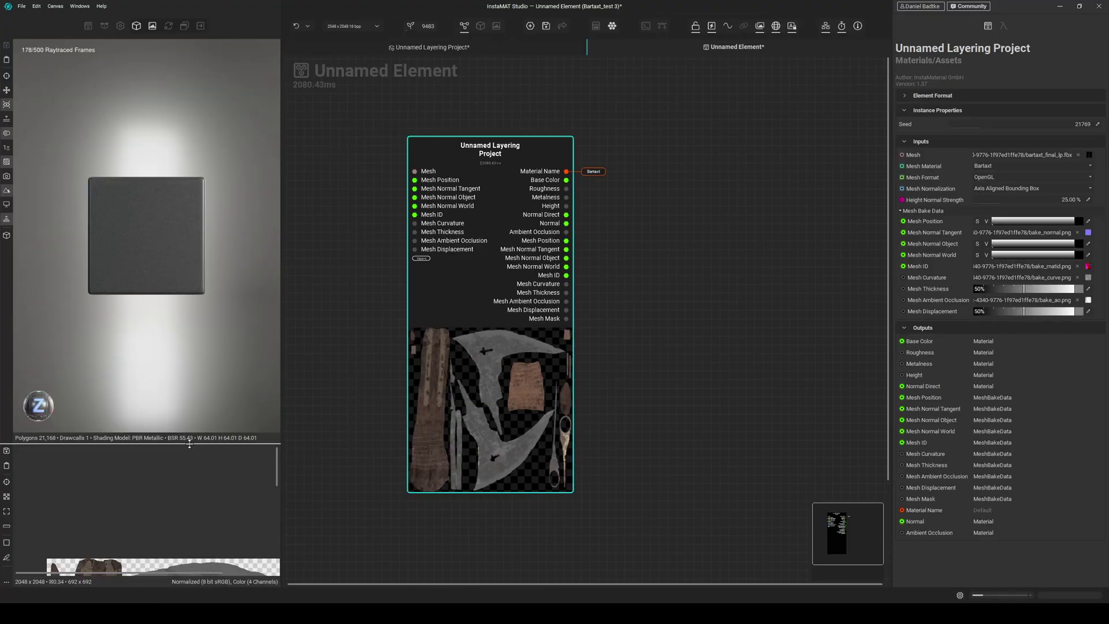
pyautogui.moveTo(189, 441); pyautogui.dragTo(186, 243)
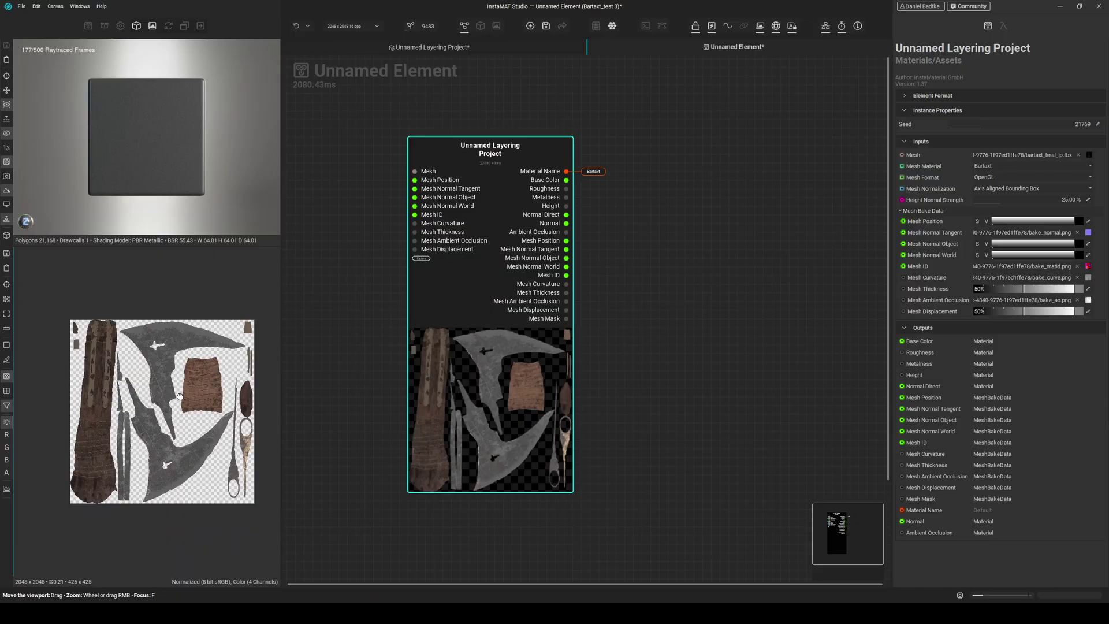
pyautogui.scroll(1, 181, 399)
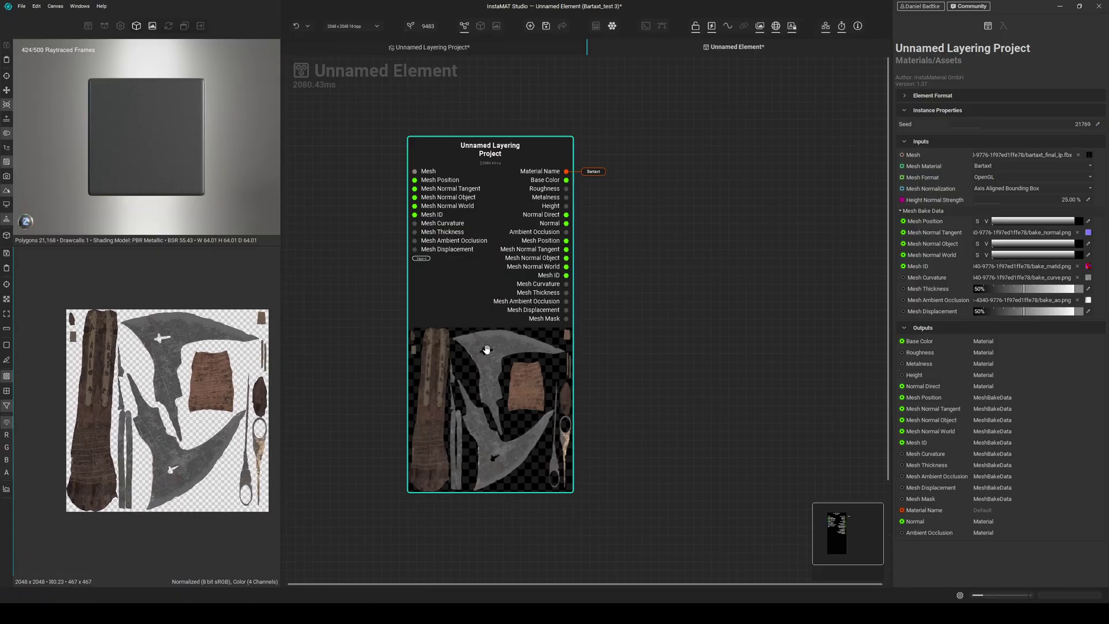
pyautogui.click(495, 359)
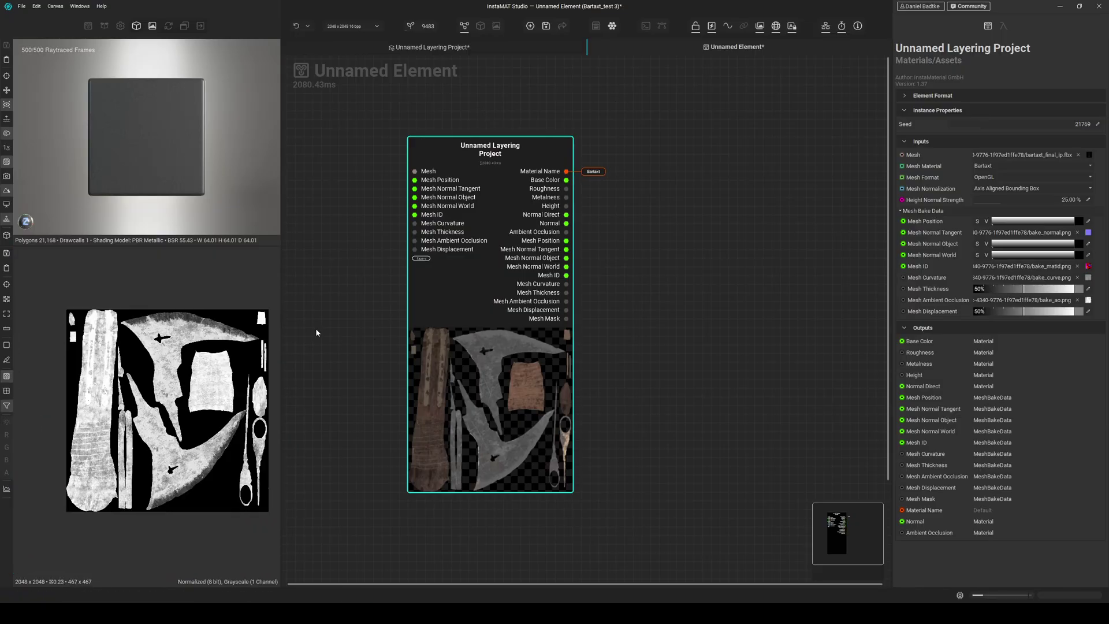
pyautogui.click(493, 354)
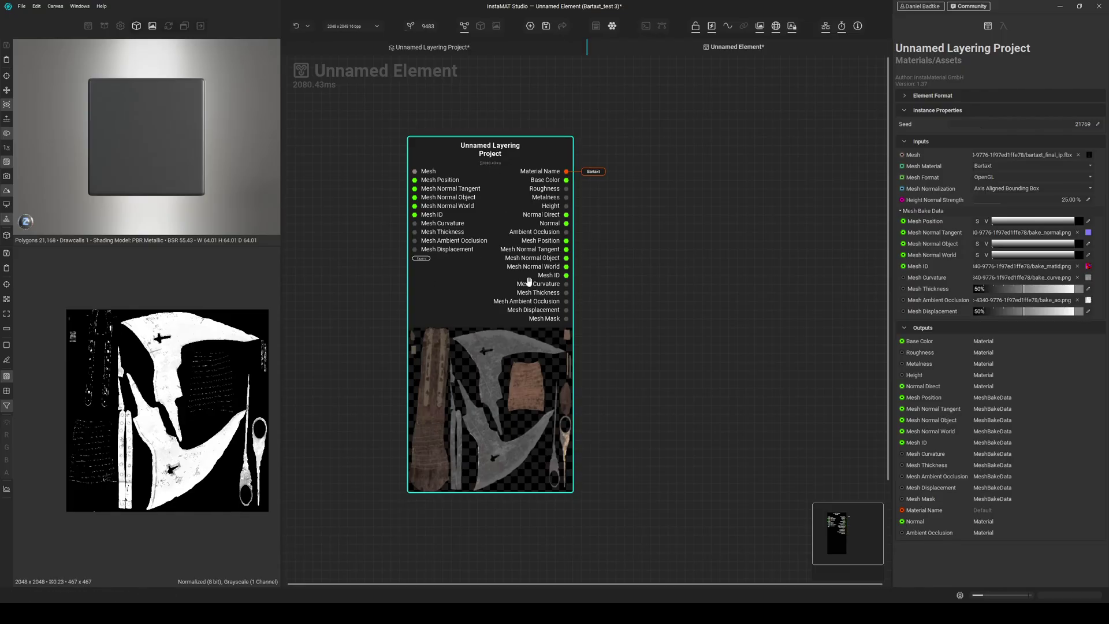
pyautogui.click(568, 287)
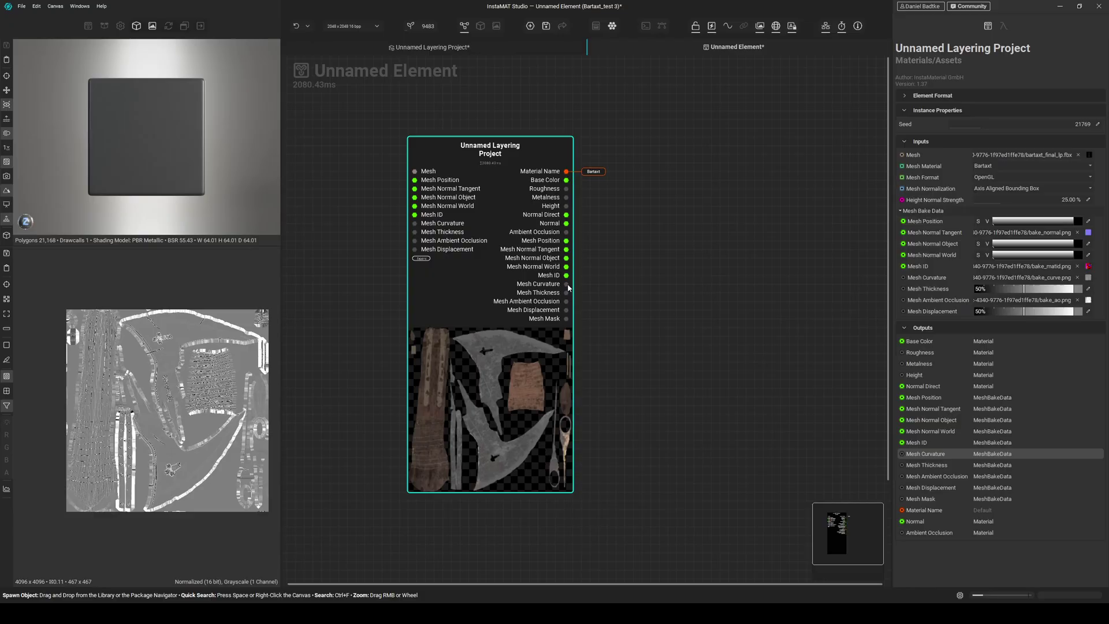
pyautogui.scroll(5, 188, 354)
pyautogui.scroll(-3, 188, 354)
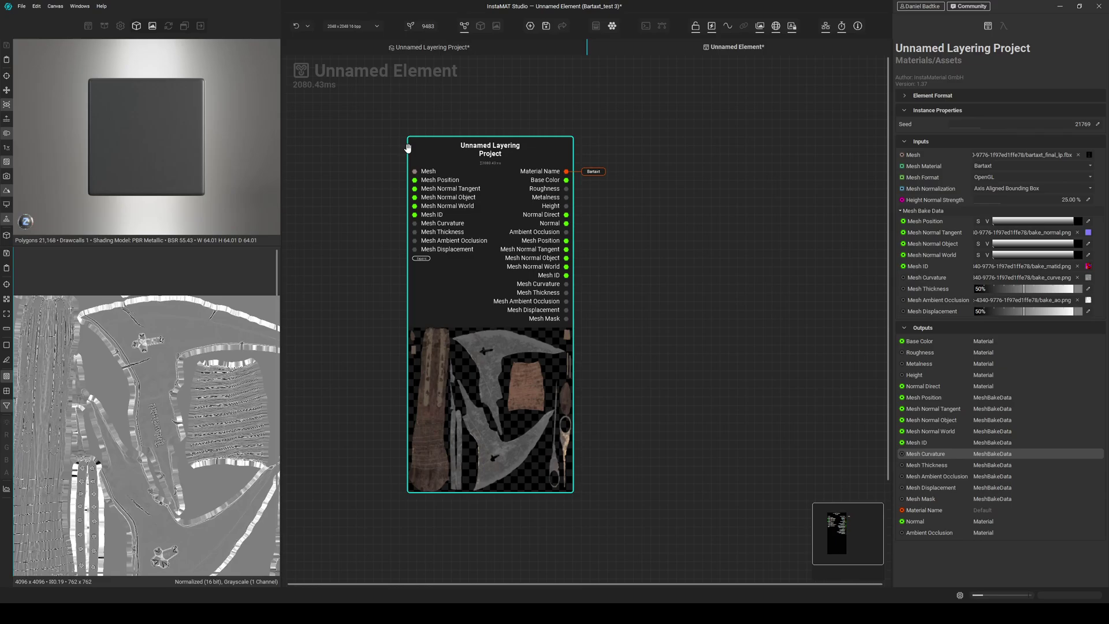
# Pan the graph, start a connection from the Mesh input, then dismiss the search
pyautogui.moveTo(368, 179); pyautogui.dragTo(389, 211, button='middle')
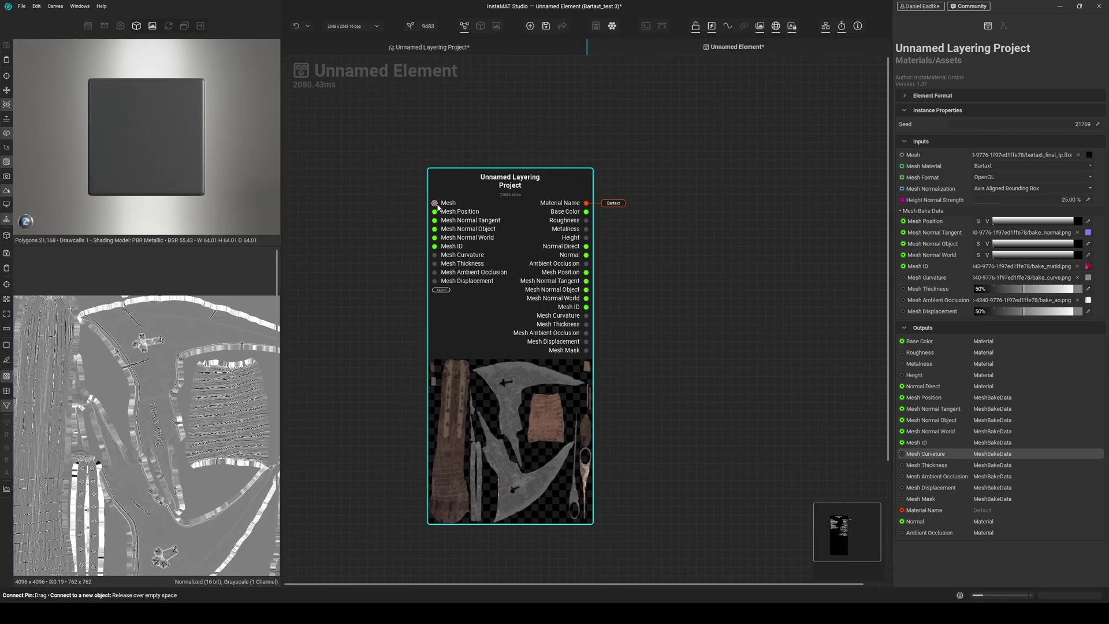
pyautogui.moveTo(434, 203); pyautogui.dragTo(403, 203)
pyautogui.click(444, 144)
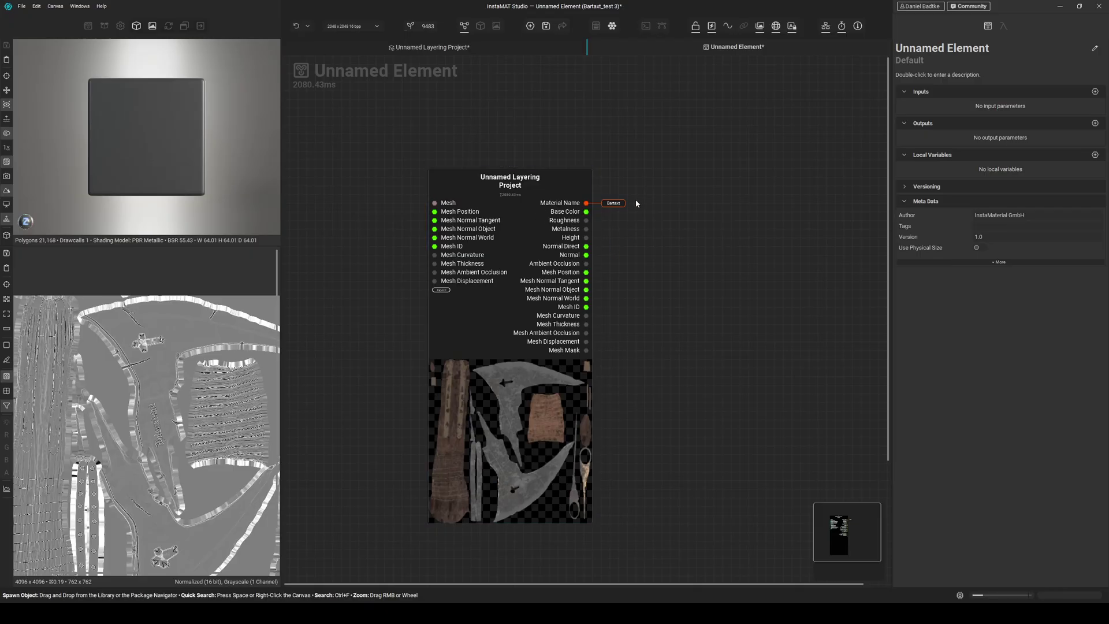
# Connect the Base Color output to a new Blend node and position it
pyautogui.moveTo(586, 212); pyautogui.dragTo(674, 224)
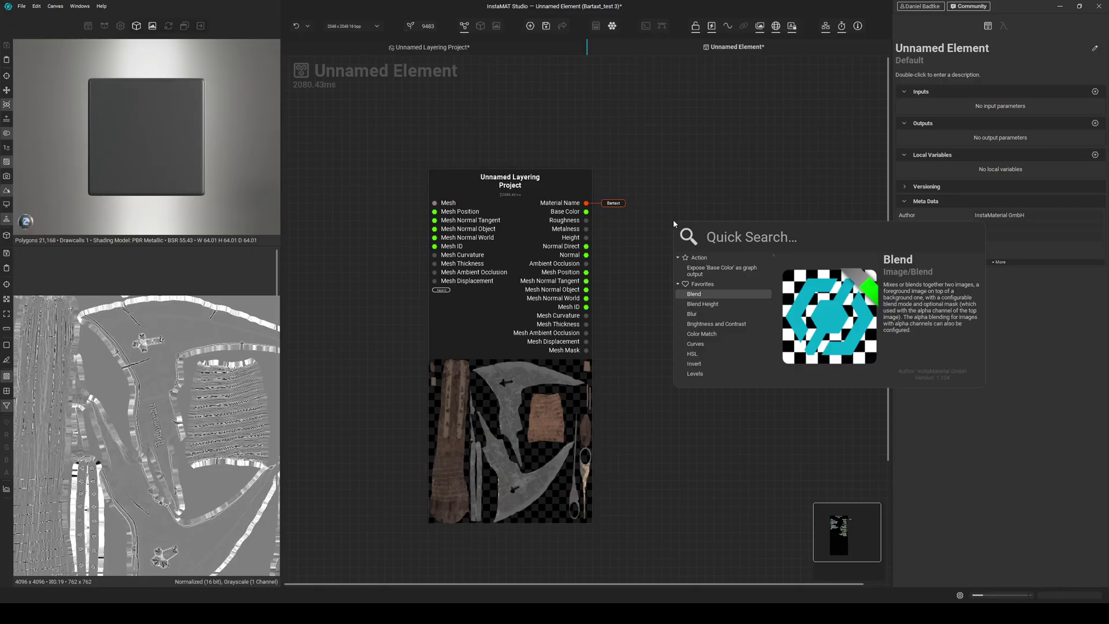
pyautogui.write('blend')
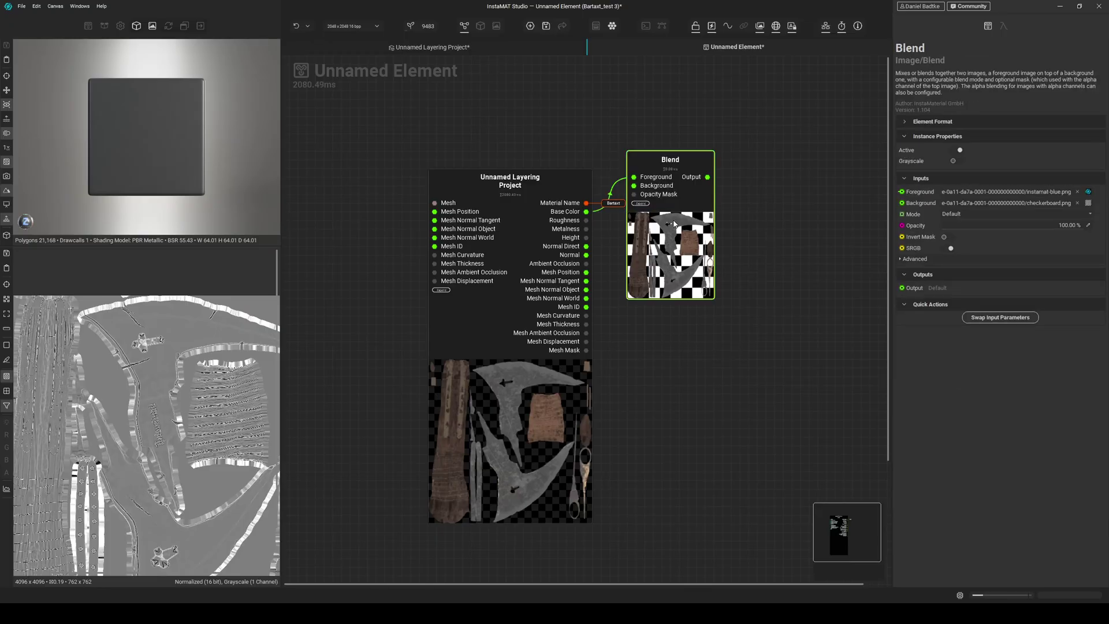
pyautogui.moveTo(675, 225); pyautogui.dragTo(709, 207)
pyautogui.click(595, 137)
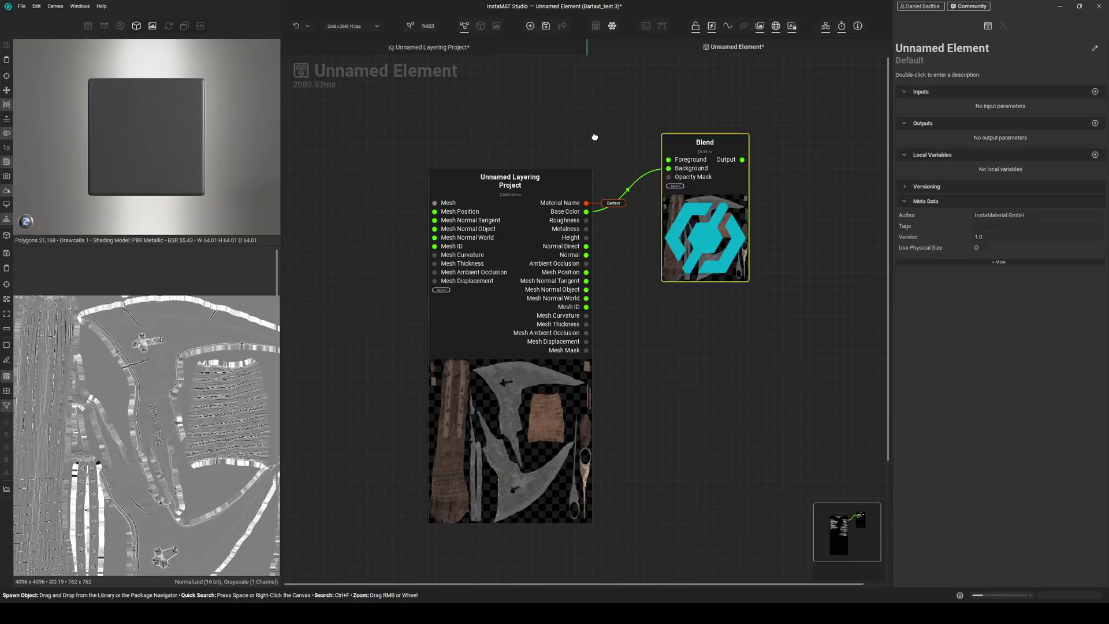
# Add a Spots 4 grunge node above the layering node and clear the Blend's foreground image
pyautogui.press('space')
pyautogui.write('spots 4')
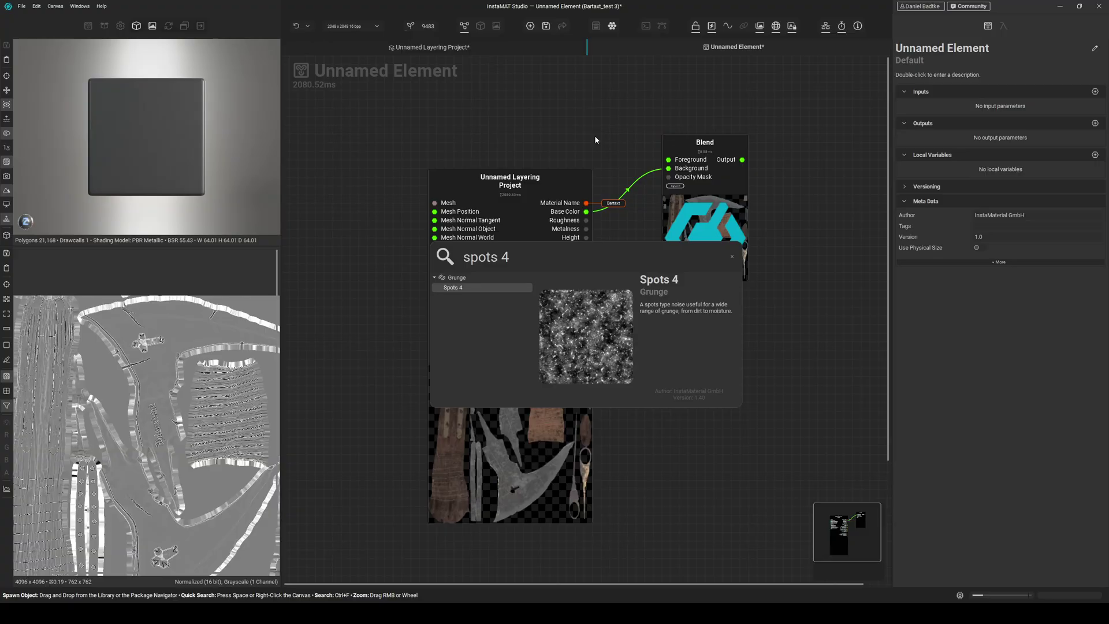
pyautogui.press('Return')
pyautogui.moveTo(594, 135); pyautogui.dragTo(557, 276, button='middle')
pyautogui.moveTo(552, 236); pyautogui.dragTo(693, 347)
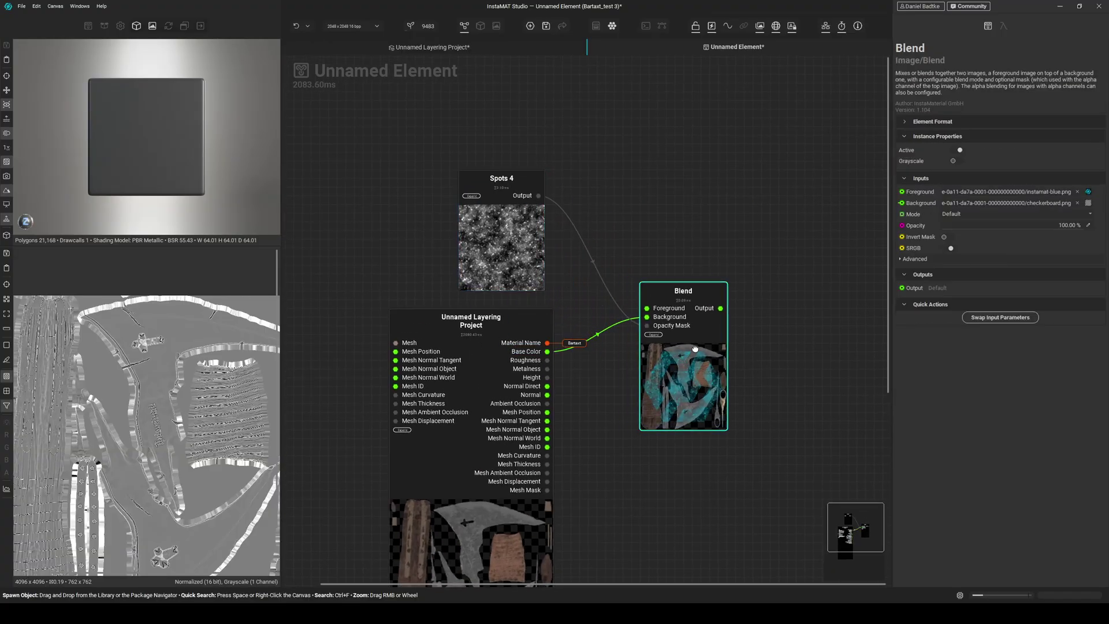
pyautogui.click(1089, 192)
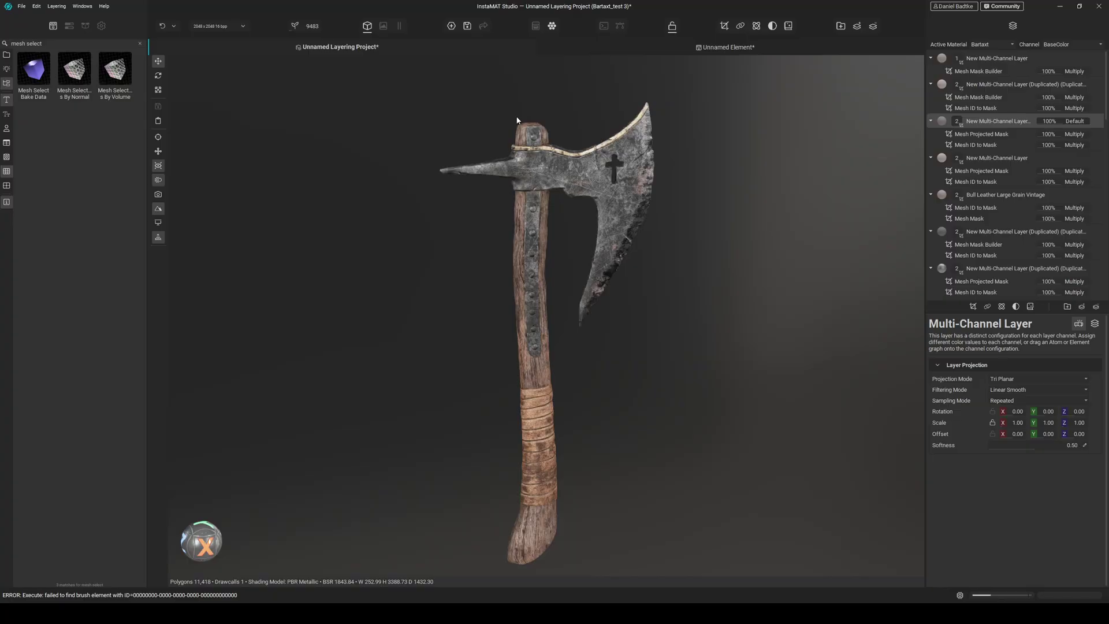
# Set the axe's image and data export to the built-in Unreal Engine output template
pyautogui.click(484, 28)
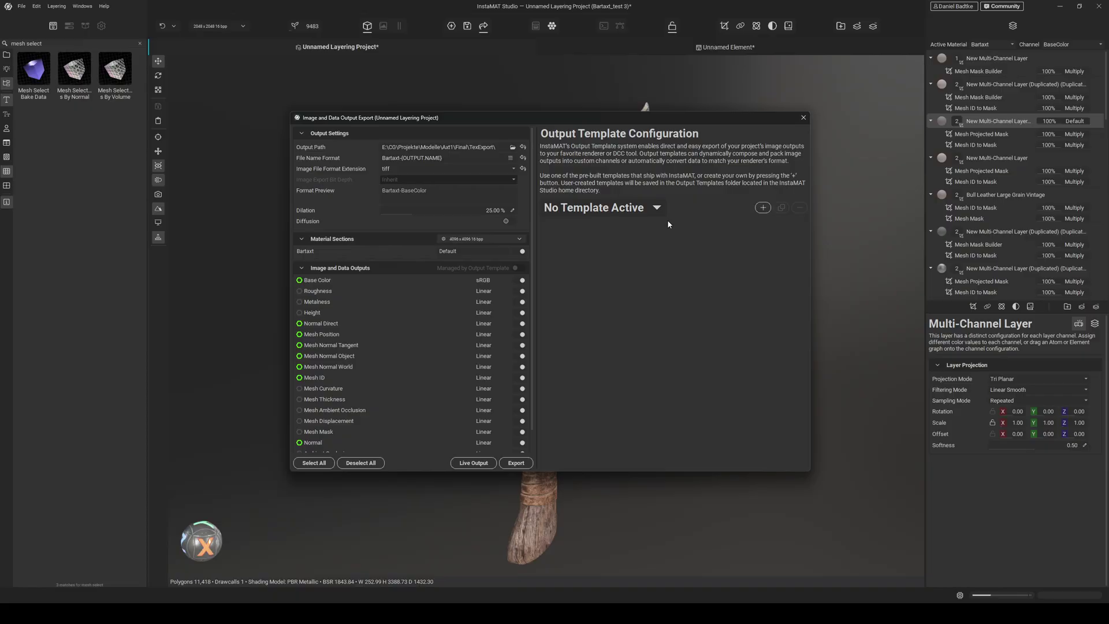
pyautogui.click(656, 208)
pyautogui.moveTo(580, 233)
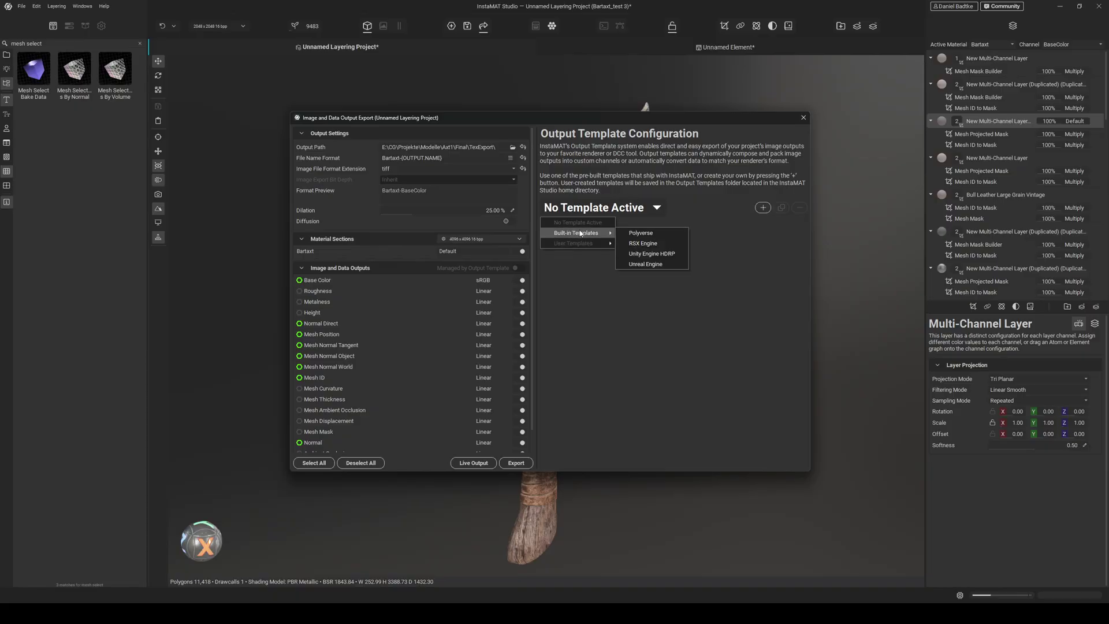
pyautogui.click(654, 265)
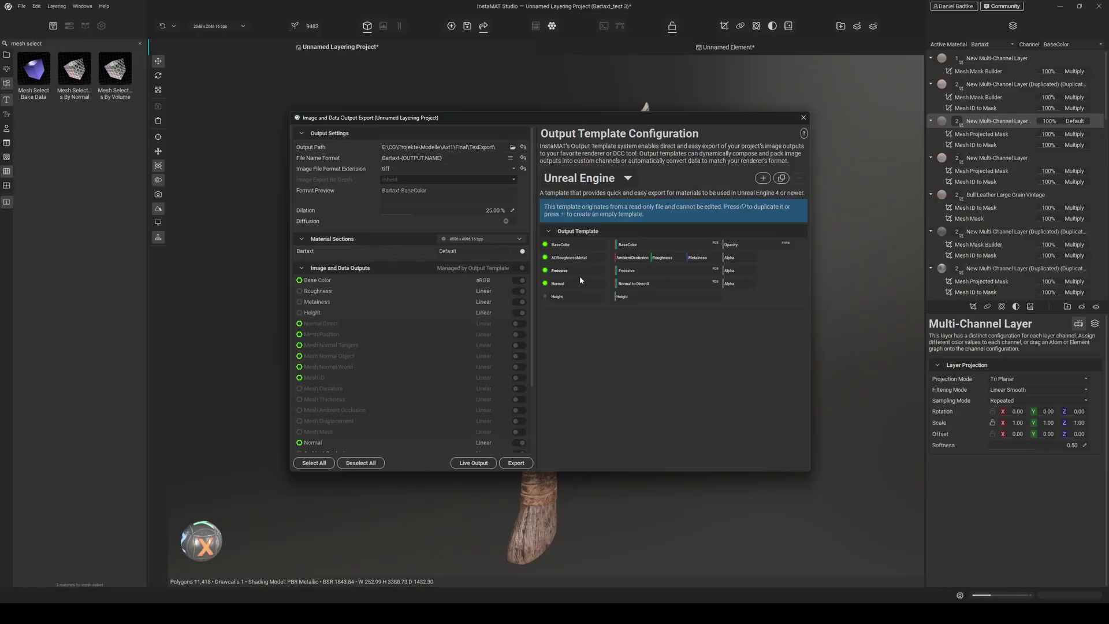
pyautogui.click(628, 178)
pyautogui.moveTo(606, 207)
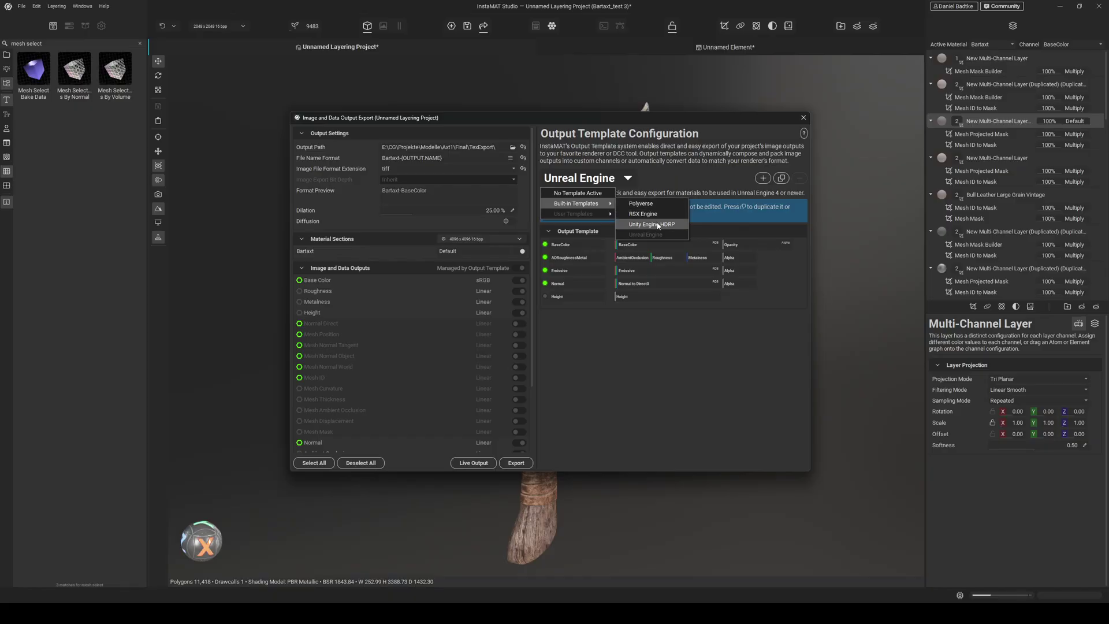
pyautogui.click(627, 354)
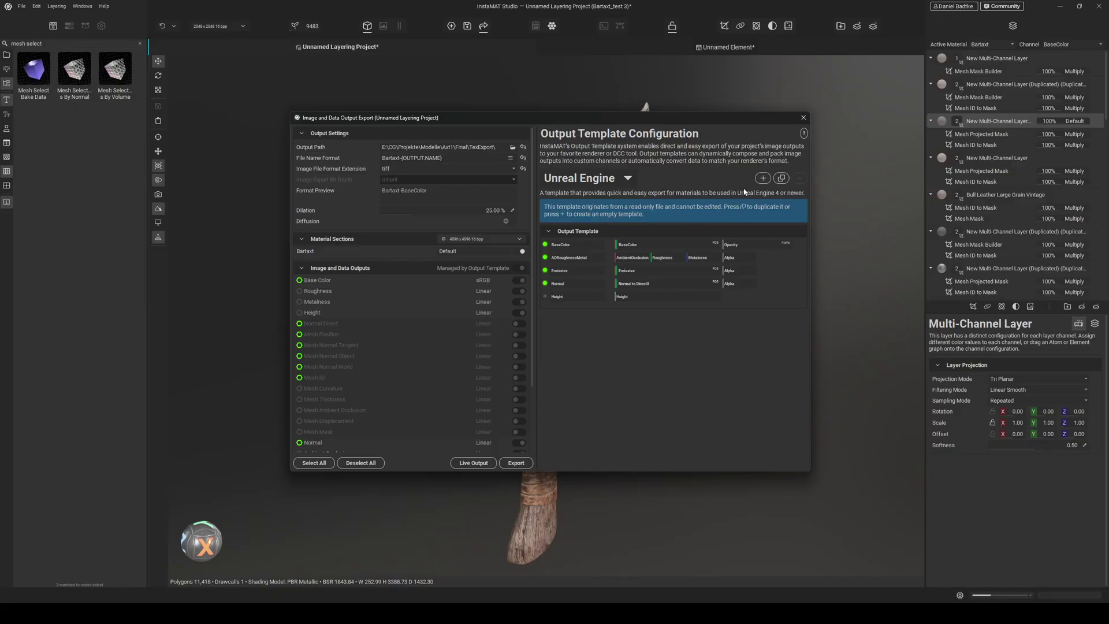
# Create a new custom output template named MyTemplate
pyautogui.click(763, 178)
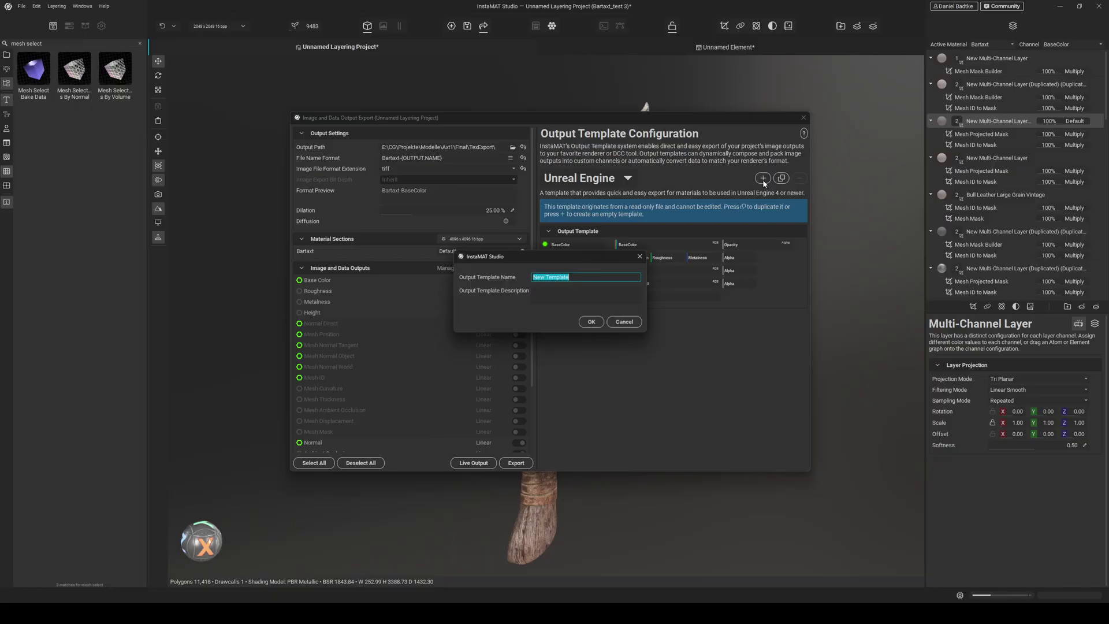
pyautogui.write('MyTemplate')
pyautogui.press('Return')
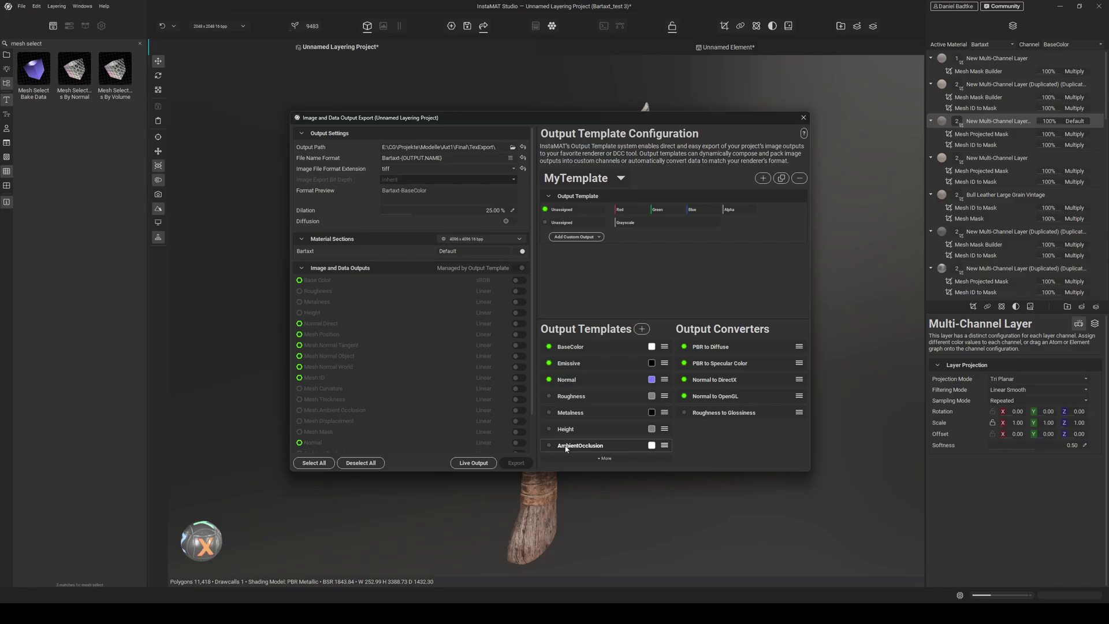
# Pack AmbientOcclusion, Roughness and Metalness into R, G, B and name the output ORM
pyautogui.moveTo(567, 448); pyautogui.dragTo(617, 211)
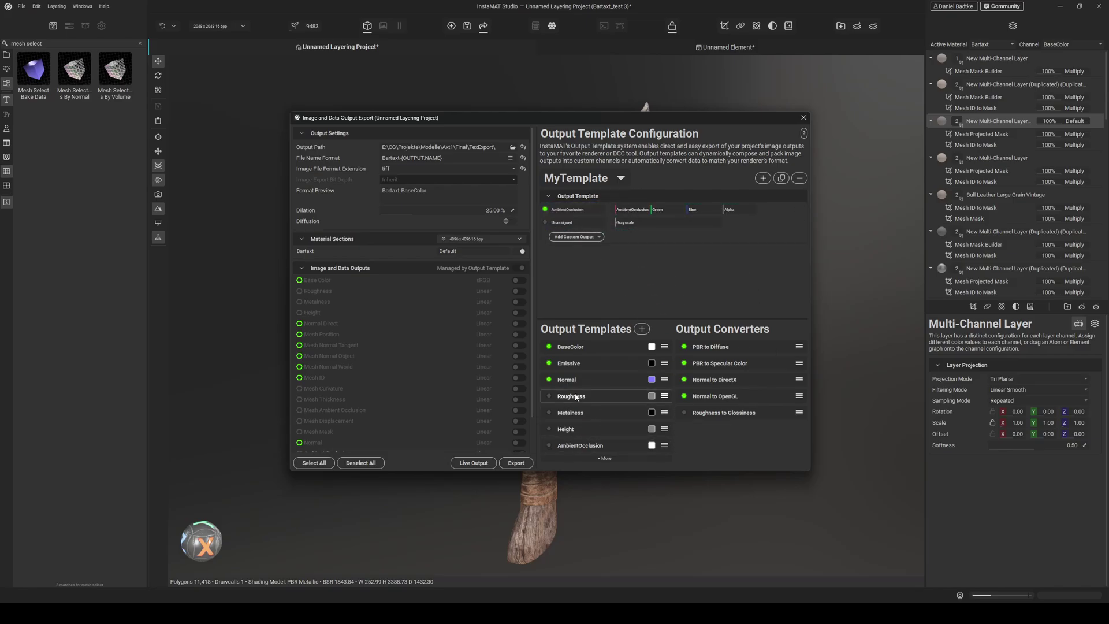
pyautogui.moveTo(572, 397); pyautogui.dragTo(670, 210)
pyautogui.moveTo(571, 412); pyautogui.dragTo(701, 211)
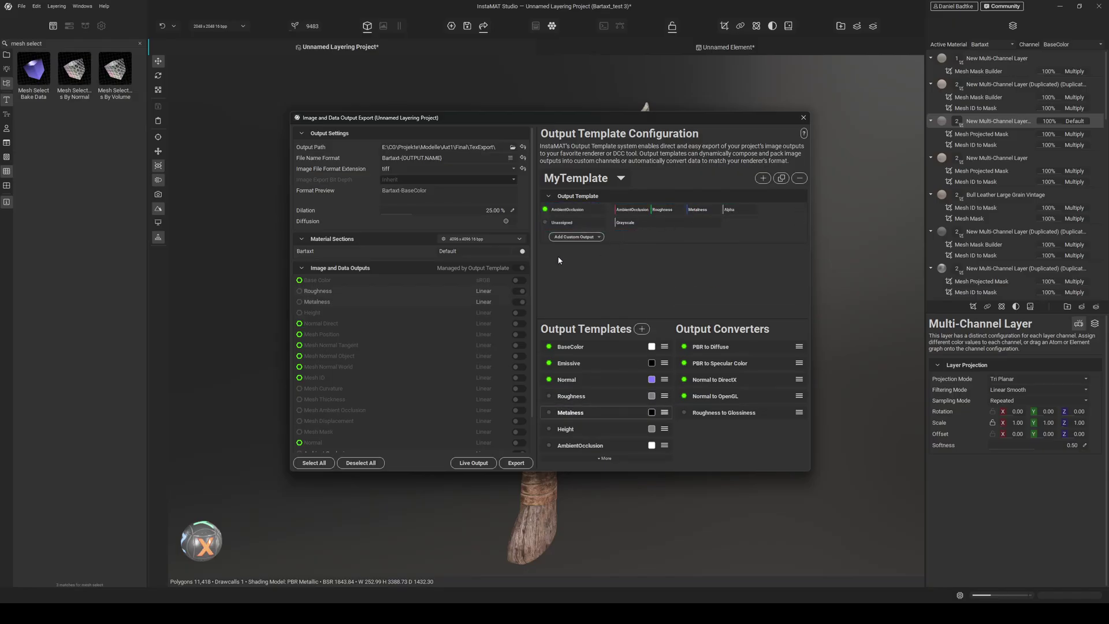
pyautogui.doubleClick(574, 210)
pyautogui.write('ORM')
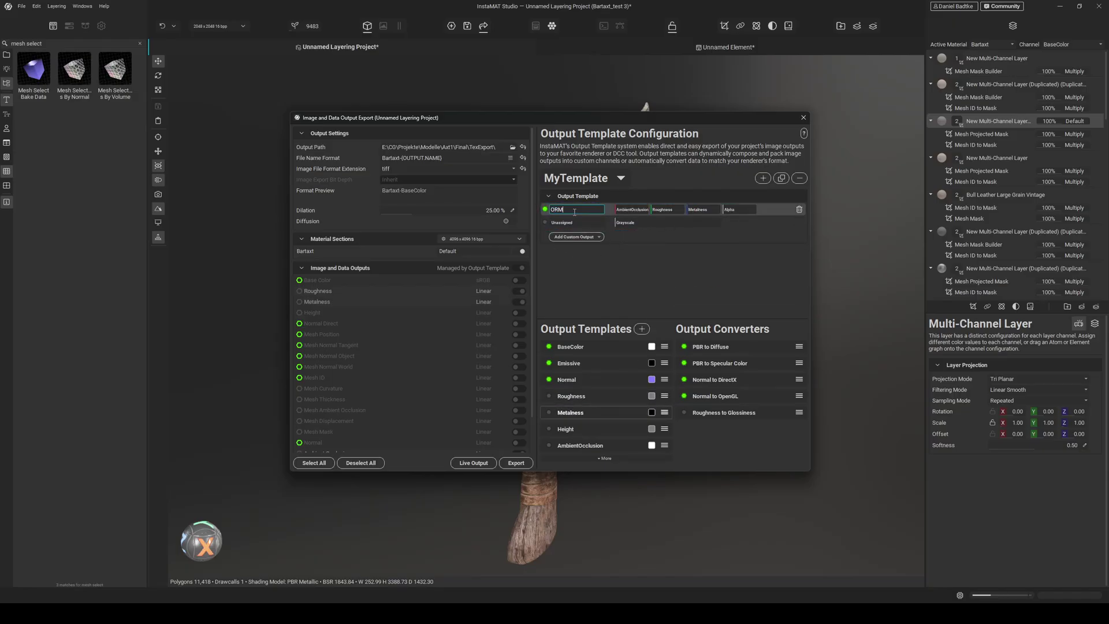
pyautogui.press('Return')
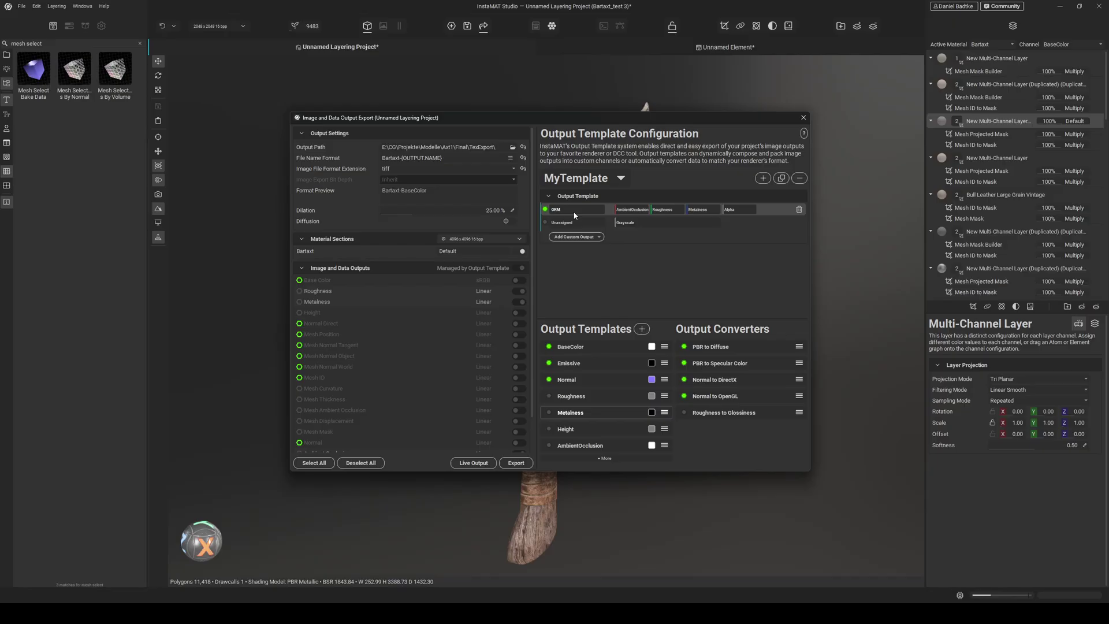